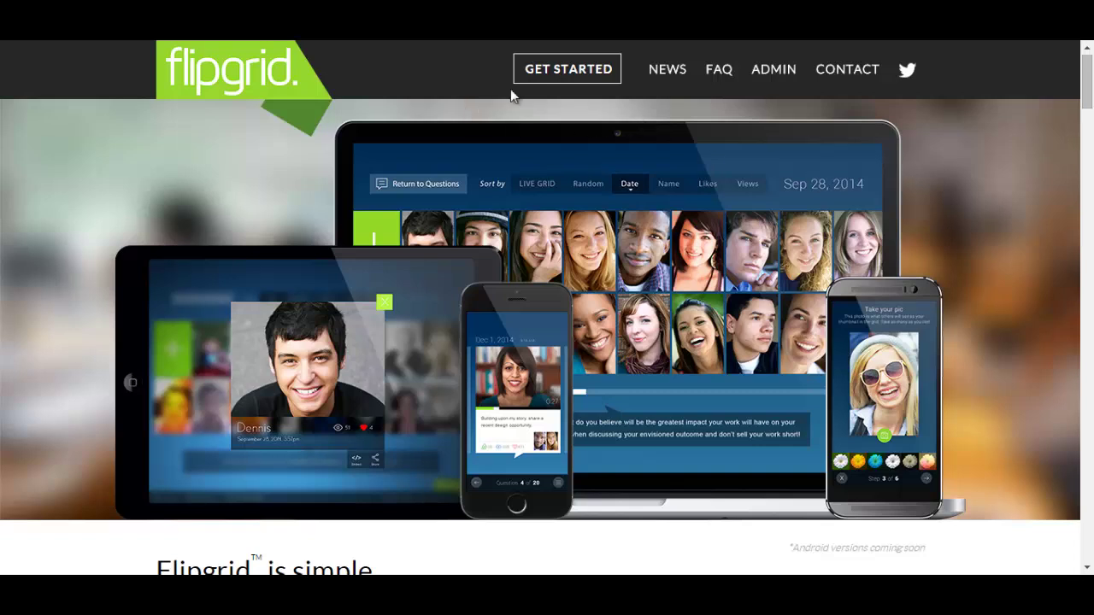
# Review the University package in the Get Started sign-up steps, and close the sign-up window.
pyautogui.click(583, 77)
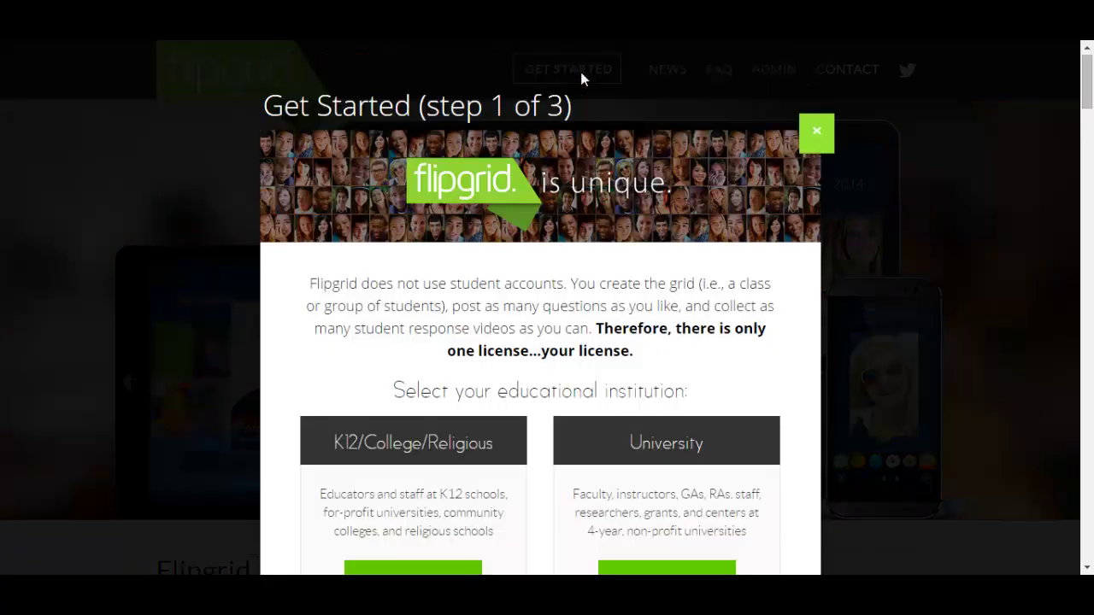
pyautogui.moveTo(1088, 85); pyautogui.dragTo(1088, 108)
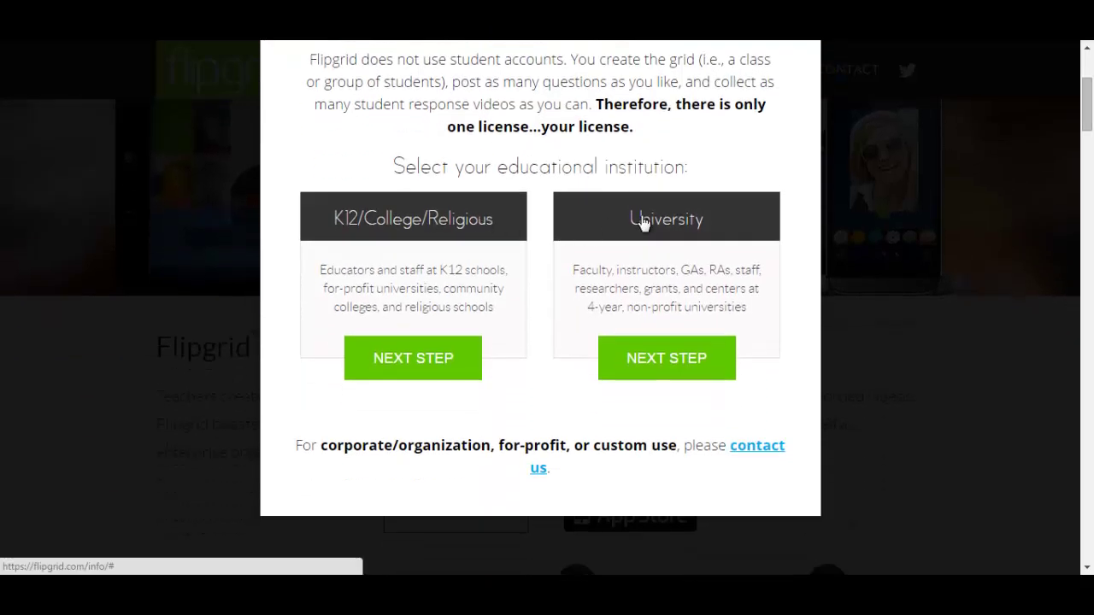
pyautogui.click(664, 366)
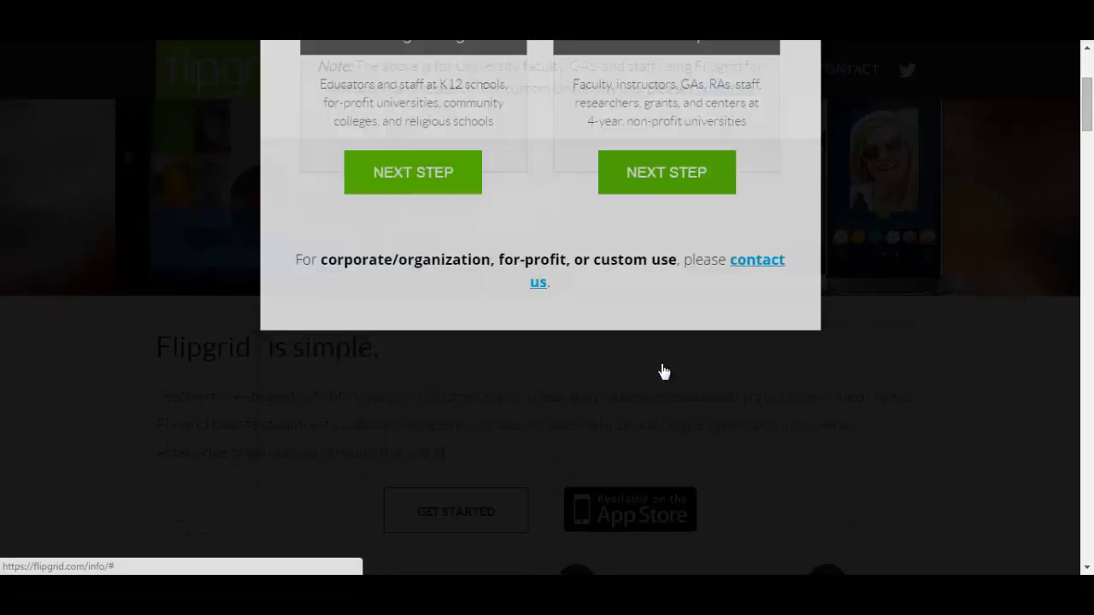
pyautogui.moveTo(1088, 103); pyautogui.dragTo(1090, 120)
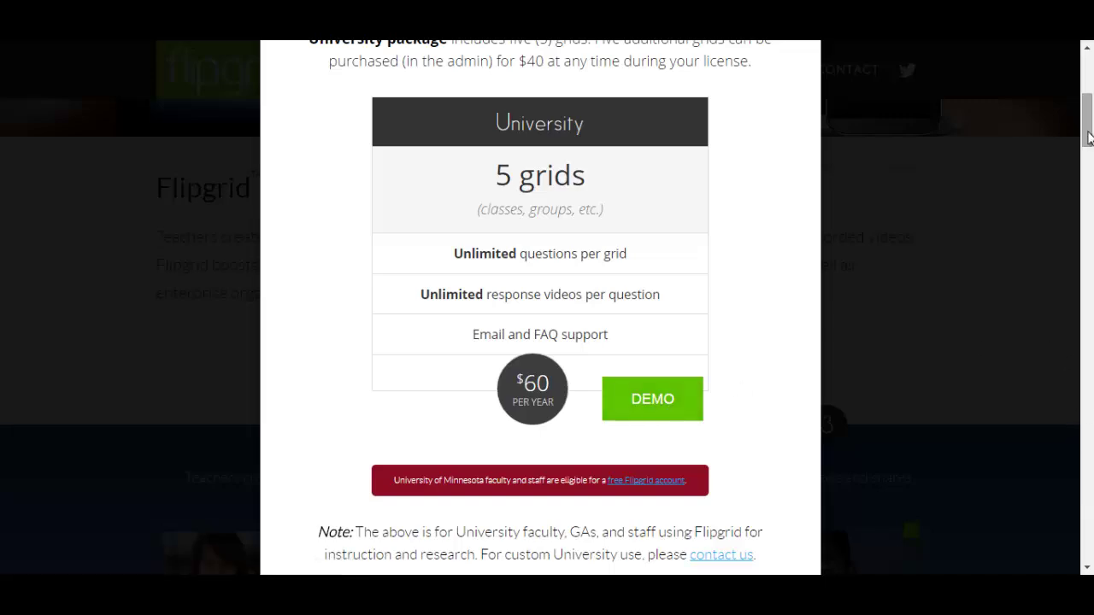
pyautogui.moveTo(1089, 137); pyautogui.dragTo(1087, 96)
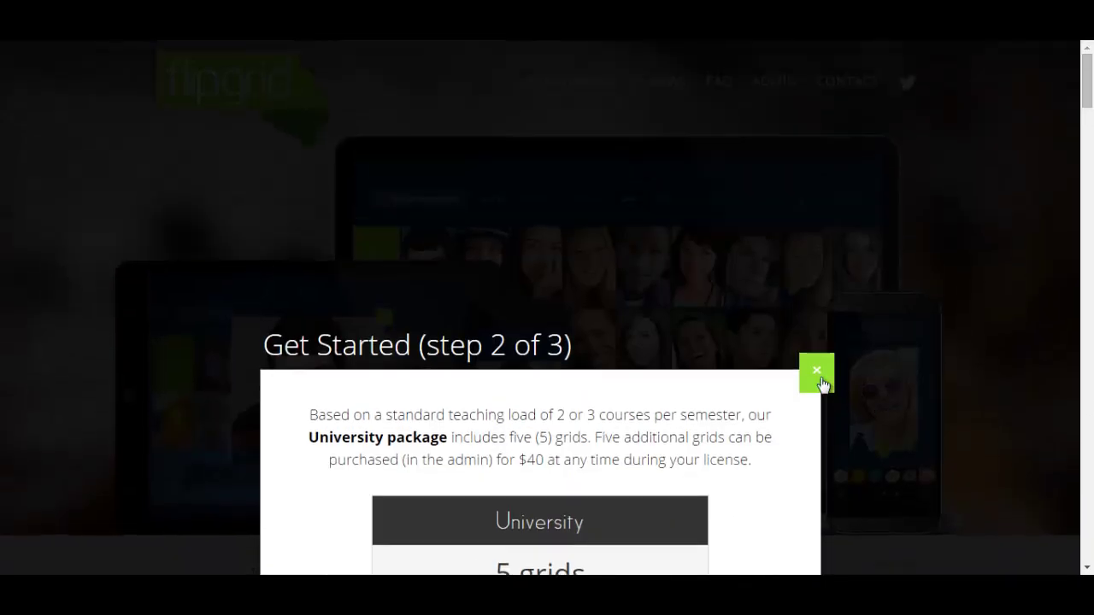
pyautogui.click(818, 377)
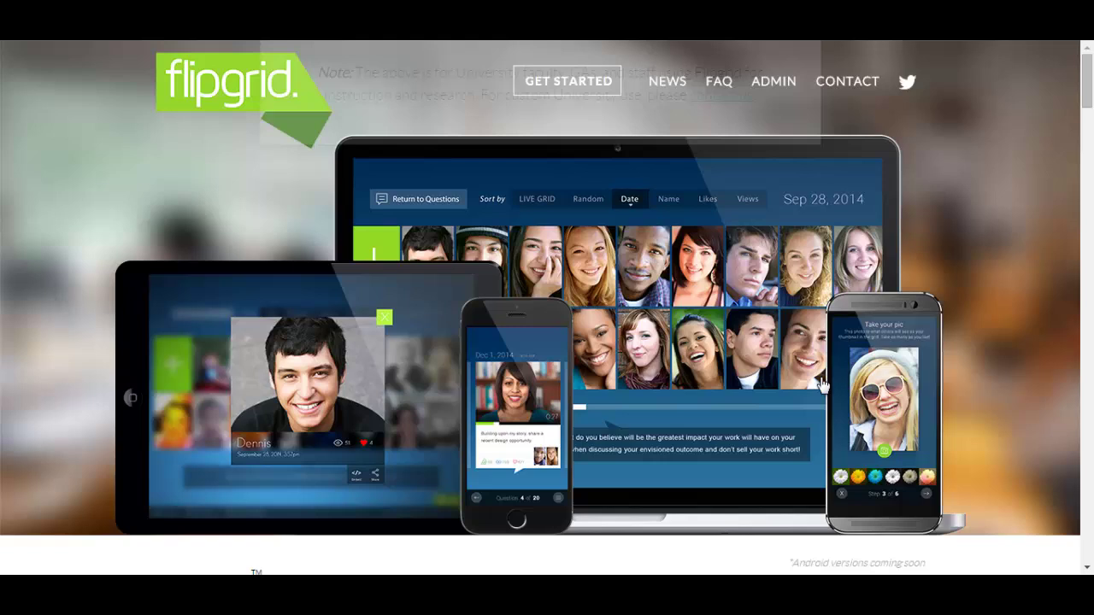
# Open the Flipgrid Administration System and log in with the account's e-mail and password.
pyautogui.click(773, 80)
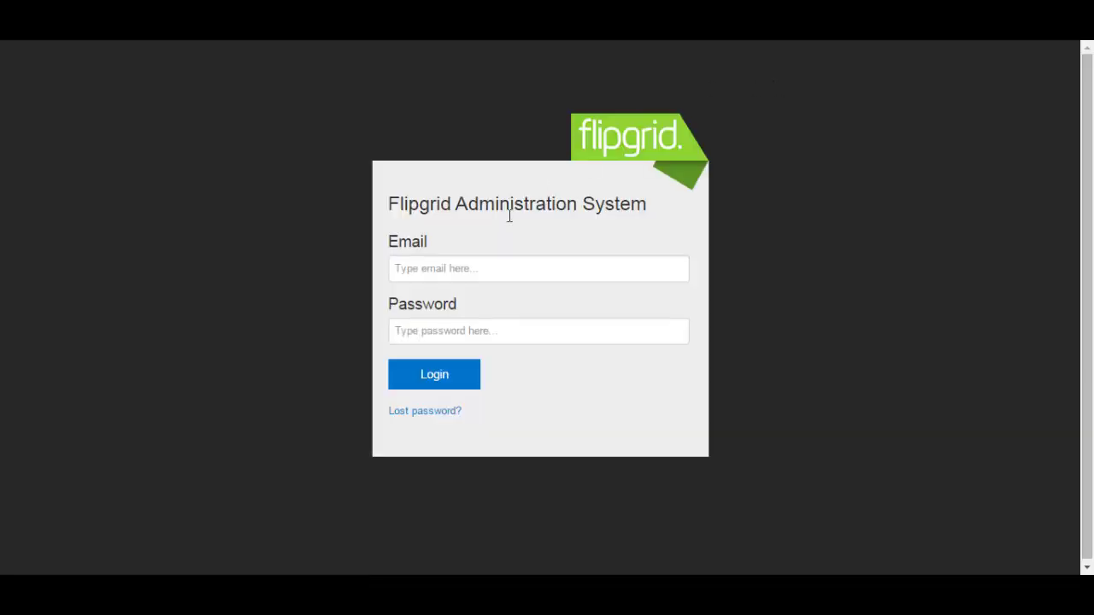
pyautogui.click(477, 268)
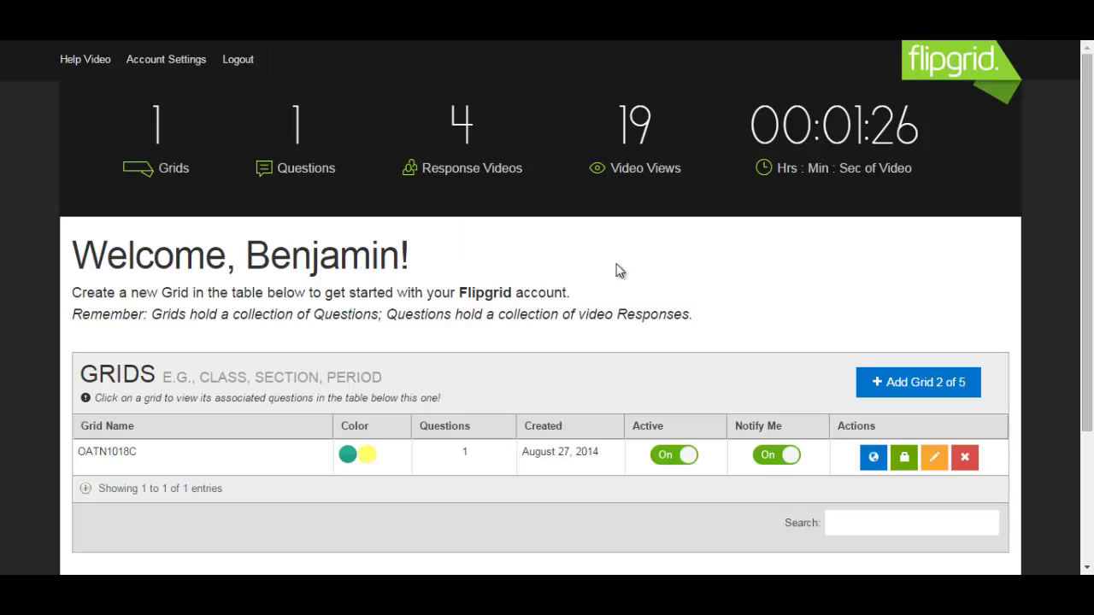
# Select the OATN1018C grid to load its associated questions.
pyautogui.moveTo(1085, 181); pyautogui.dragTo(1090, 197)
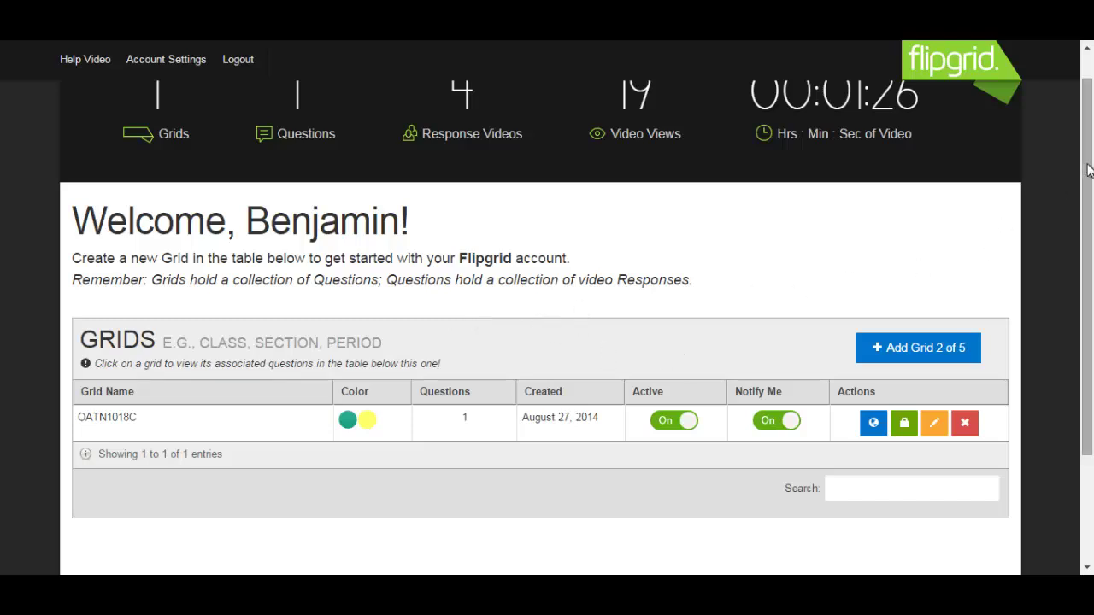
pyautogui.moveTo(1088, 176); pyautogui.dragTo(1078, 242)
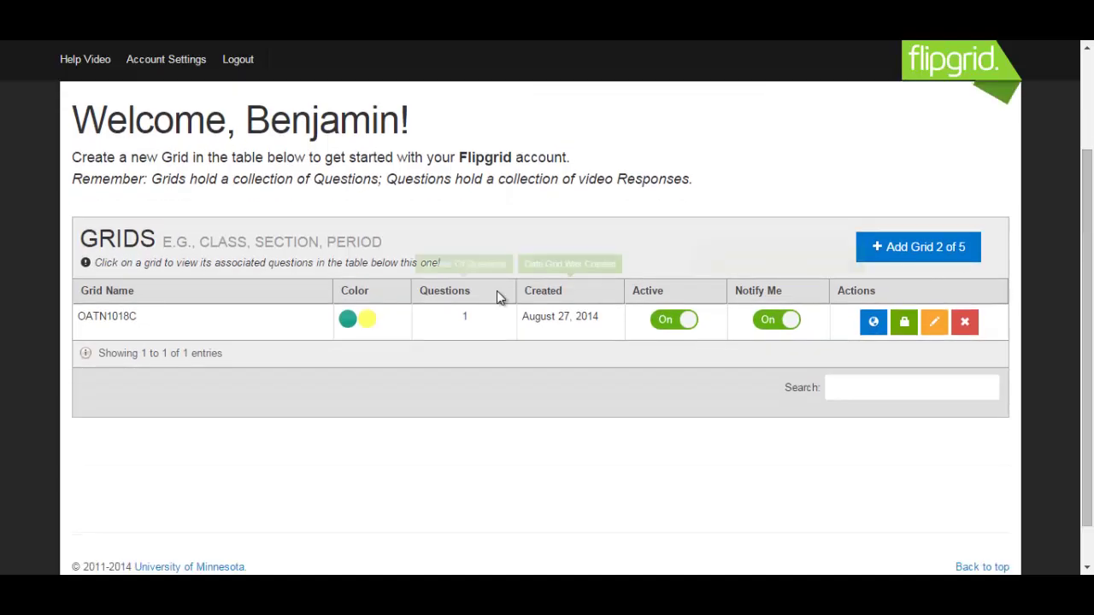
pyautogui.click(178, 318)
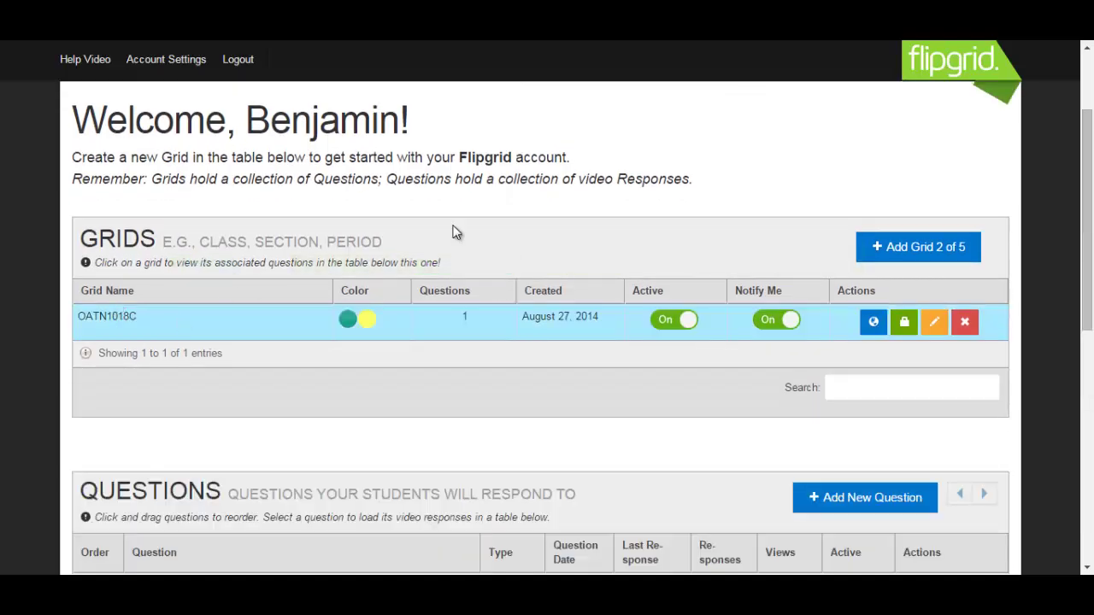
# Open the share link of the OATN1018C grid's question to view its response page, and close the sharing dialog.
pyautogui.moveTo(1081, 214); pyautogui.dragTo(1082, 297)
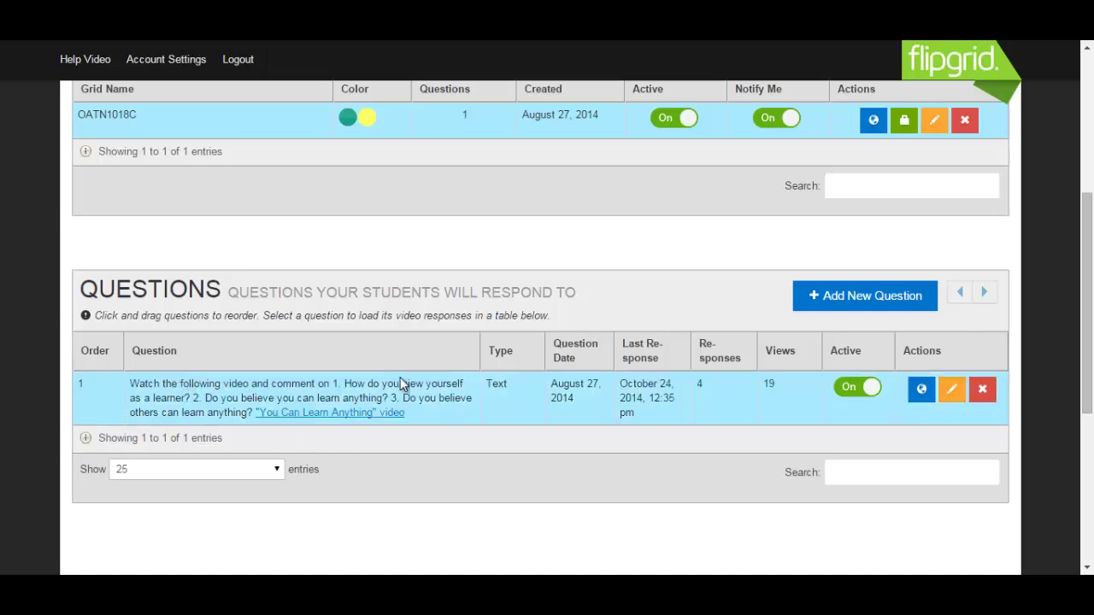
pyautogui.click(920, 391)
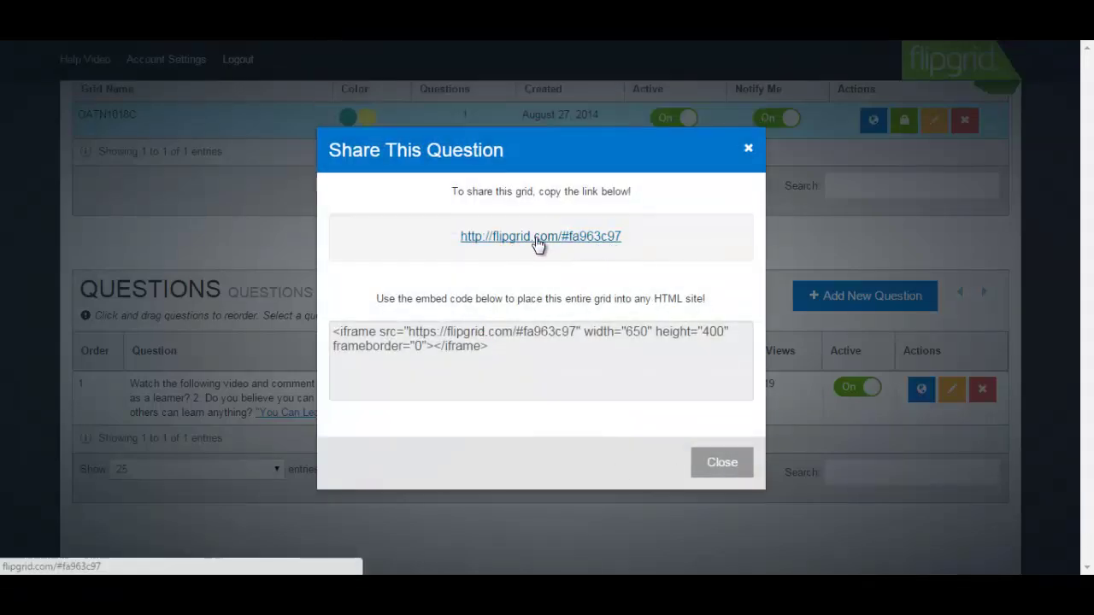
pyautogui.click(540, 239)
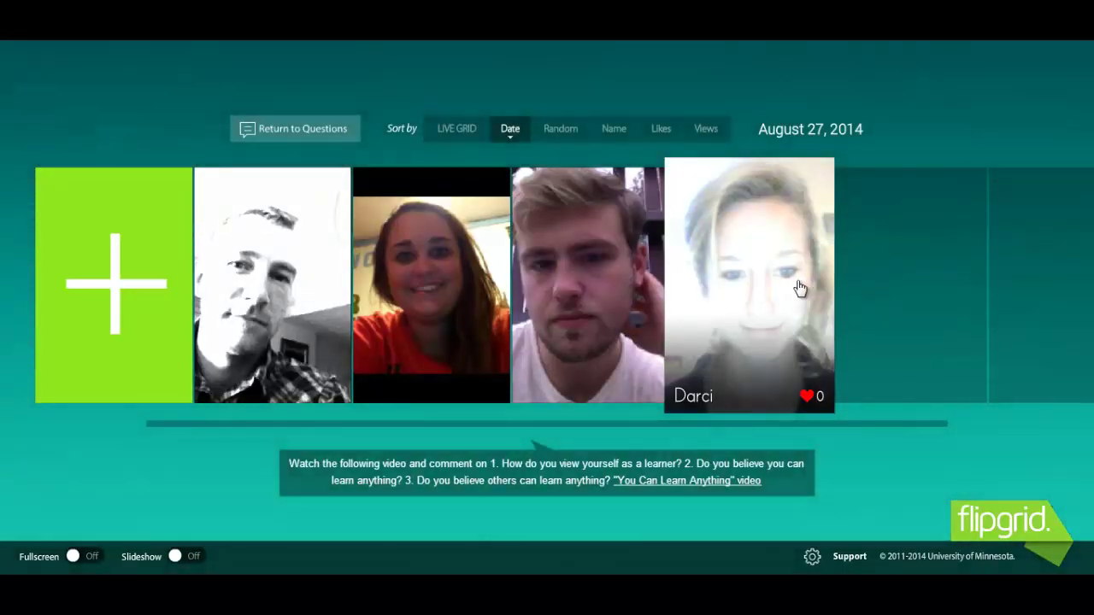
pyautogui.click(314, 132)
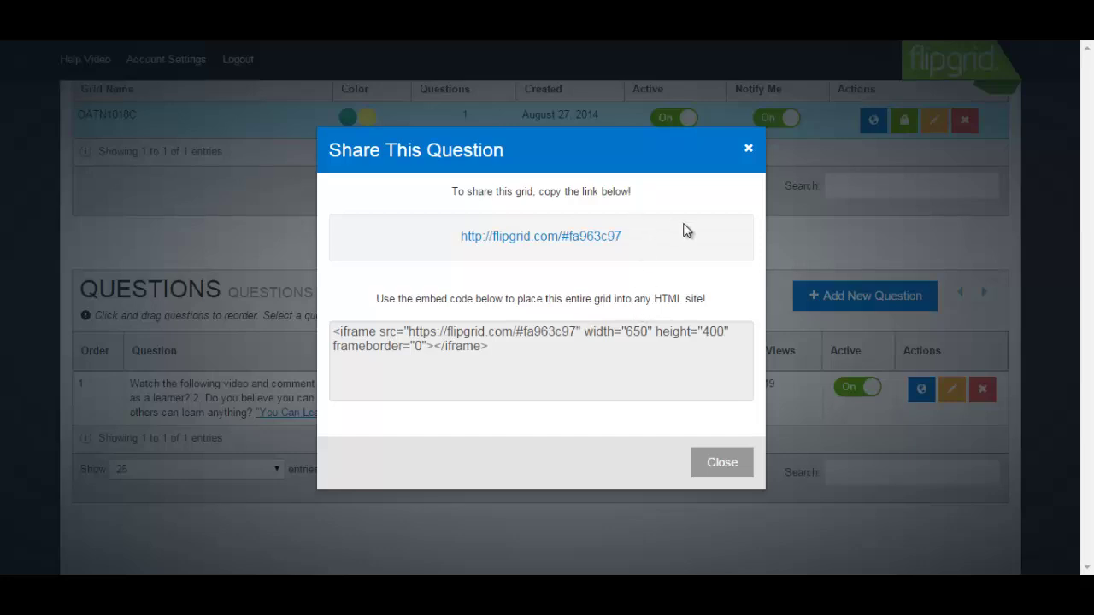
pyautogui.click(722, 463)
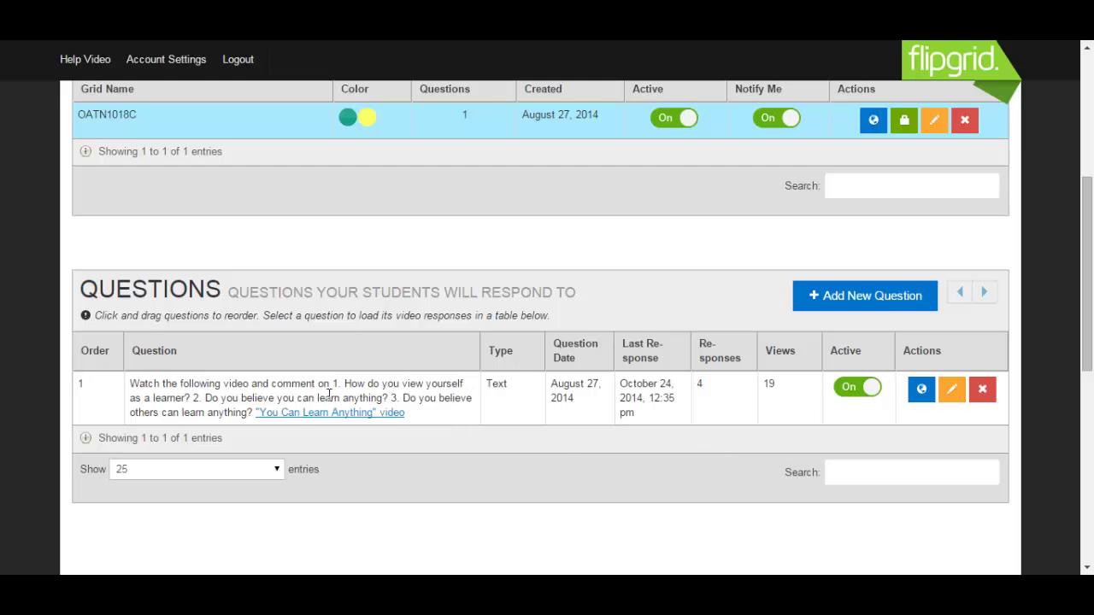
# Reopen the question's response page from its share link, play the second student's video response, and close the sharing dialog.
pyautogui.click(213, 386)
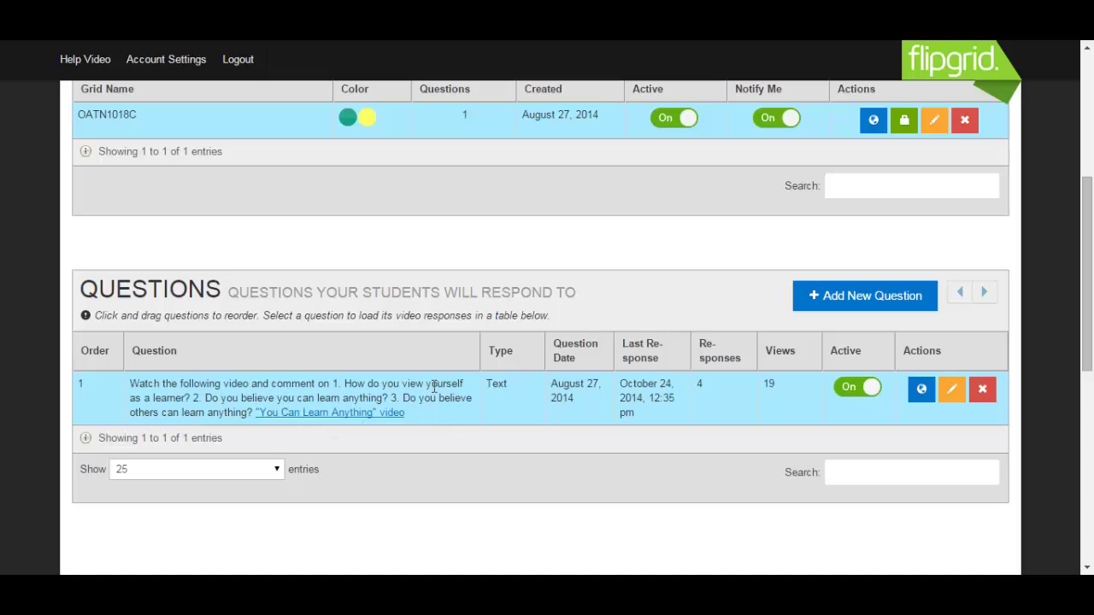
pyautogui.click(920, 390)
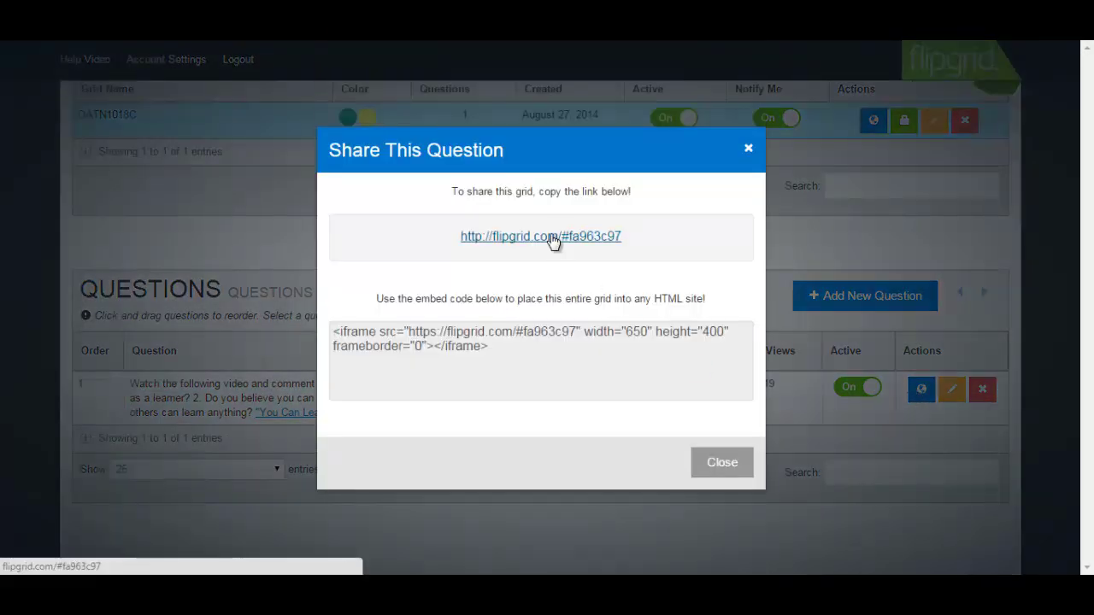
pyautogui.click(551, 239)
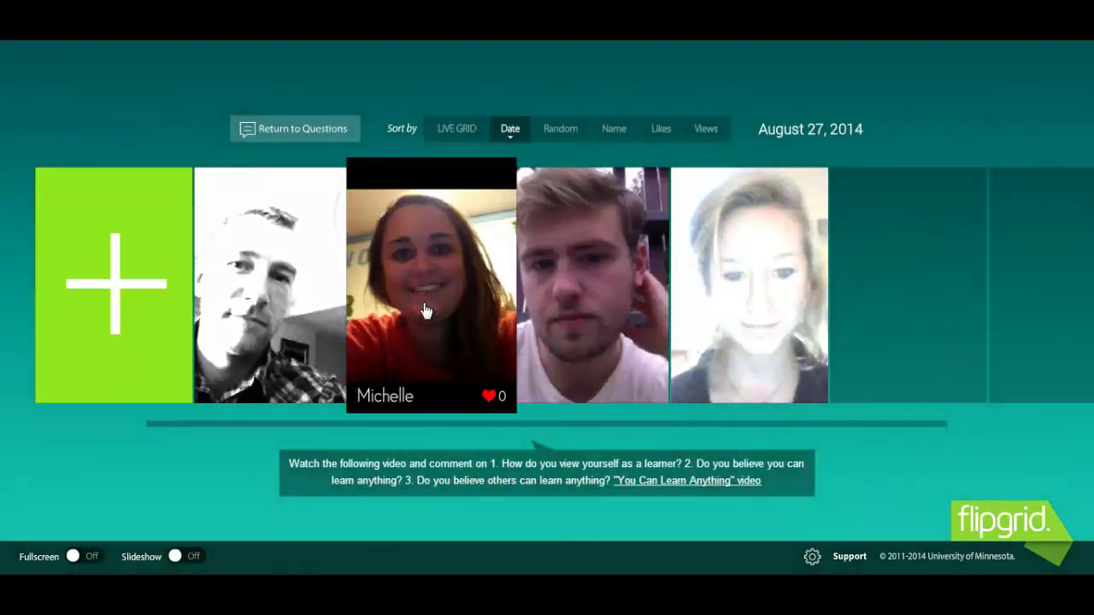
pyautogui.click(426, 311)
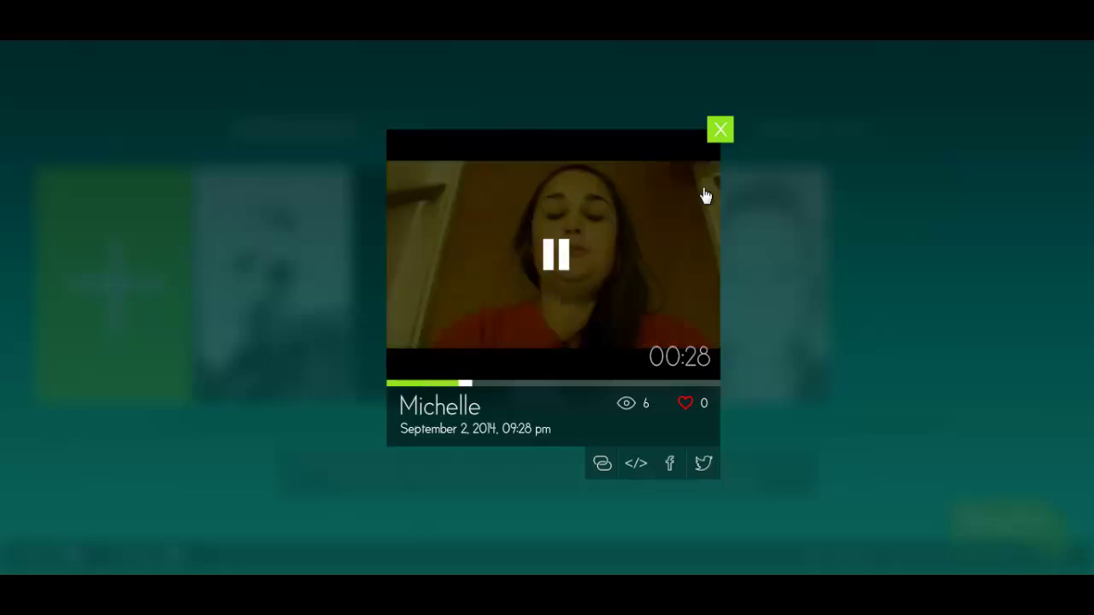
pyautogui.click(720, 138)
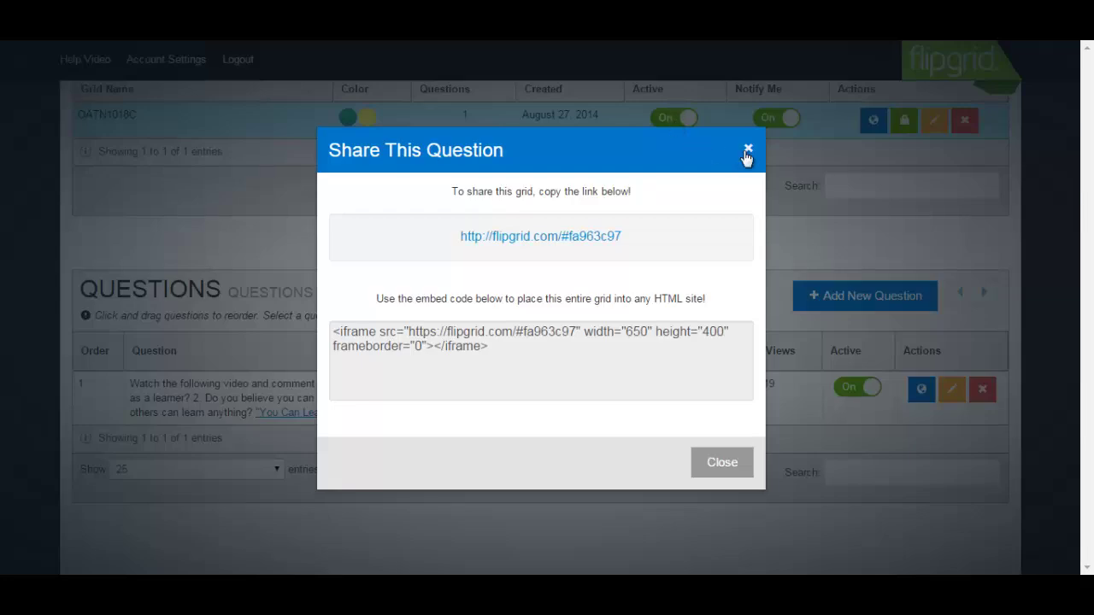
pyautogui.click(748, 150)
# Start a new grid and name it OATN2020.
pyautogui.moveTo(1088, 282); pyautogui.dragTo(1087, 242)
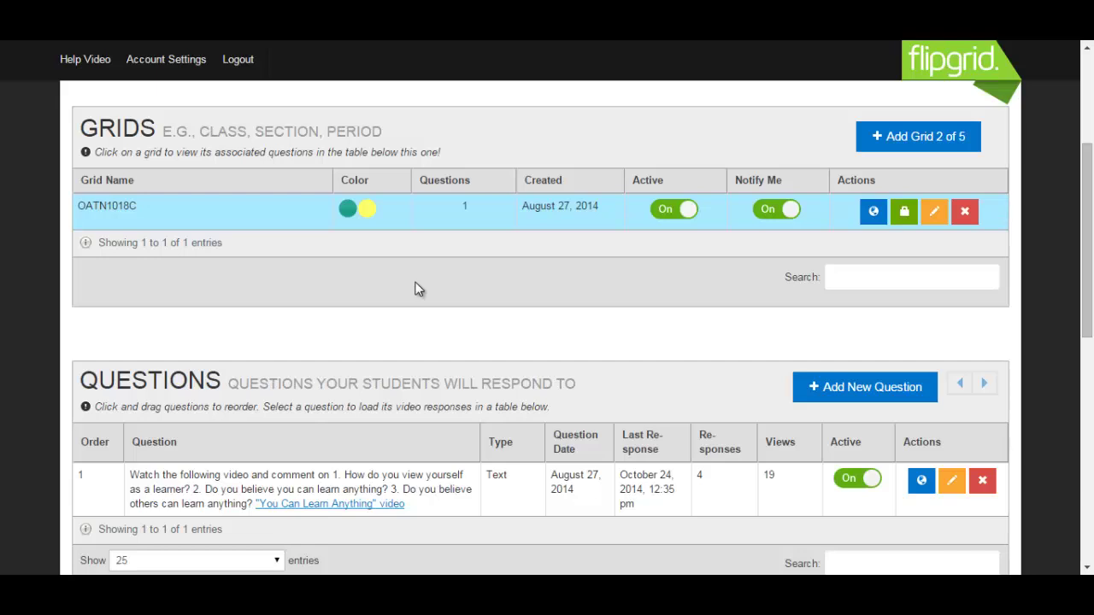
pyautogui.click(923, 138)
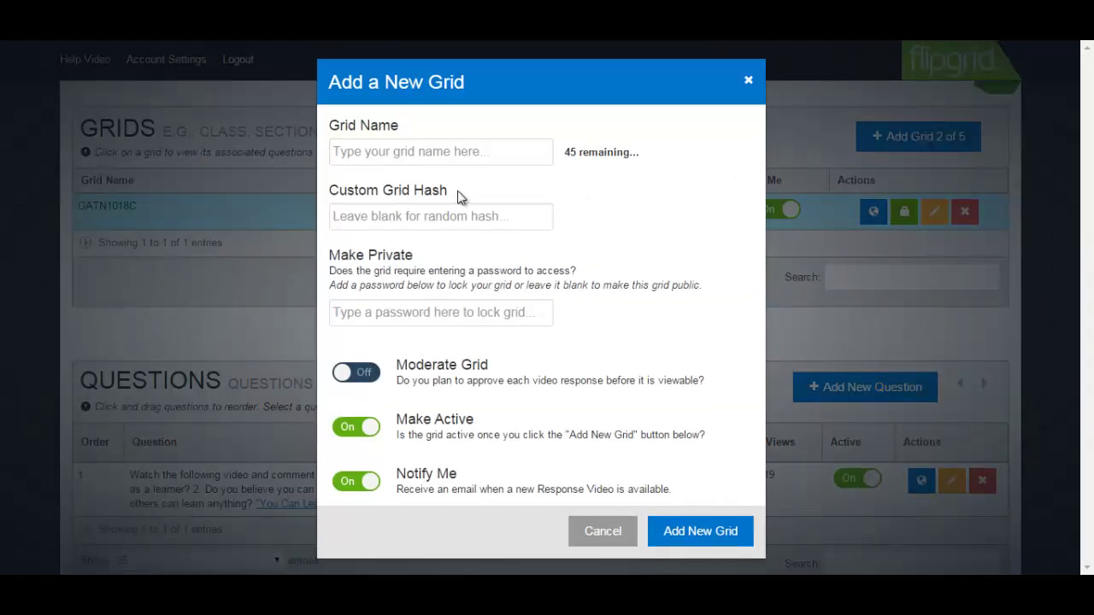
pyautogui.click(484, 153)
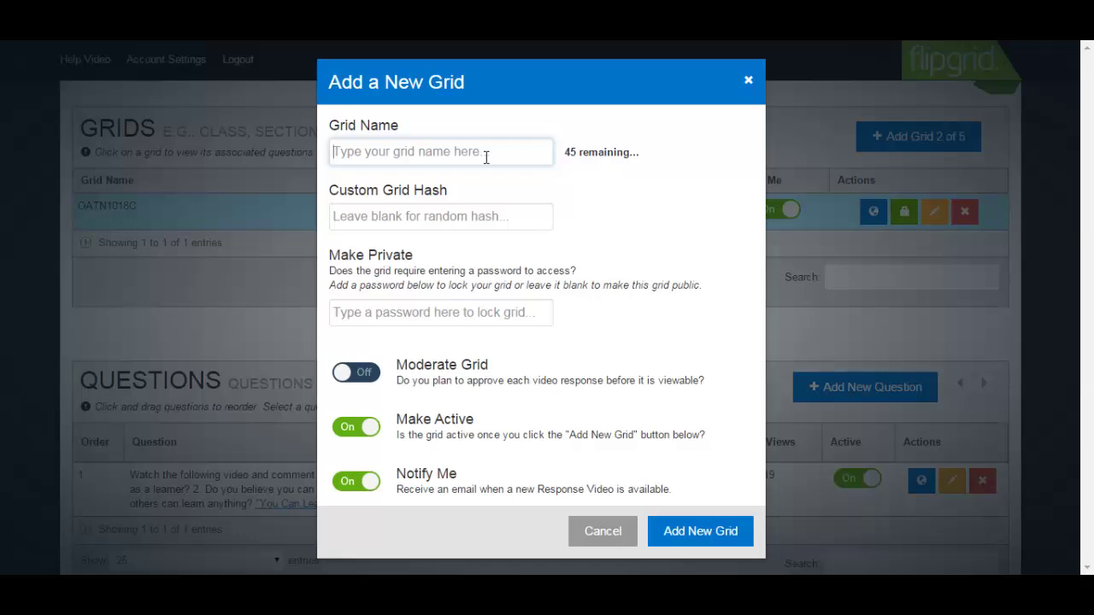
pyautogui.write('O')
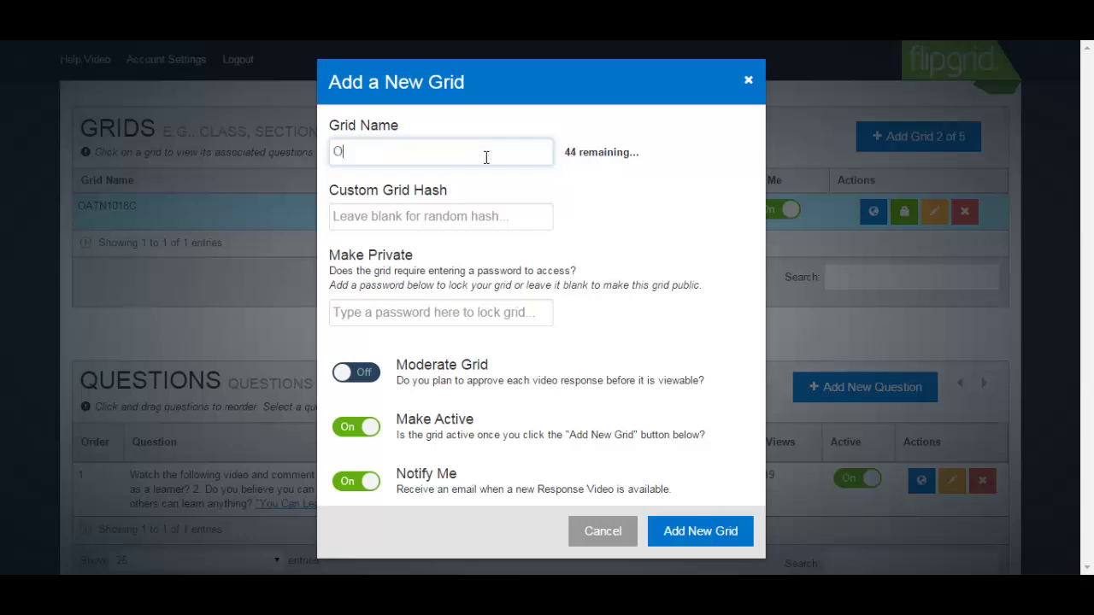
pyautogui.write('ATN2020')
# Try oatn2020 as the custom grid hash, and clear the field again.
pyautogui.click(425, 219)
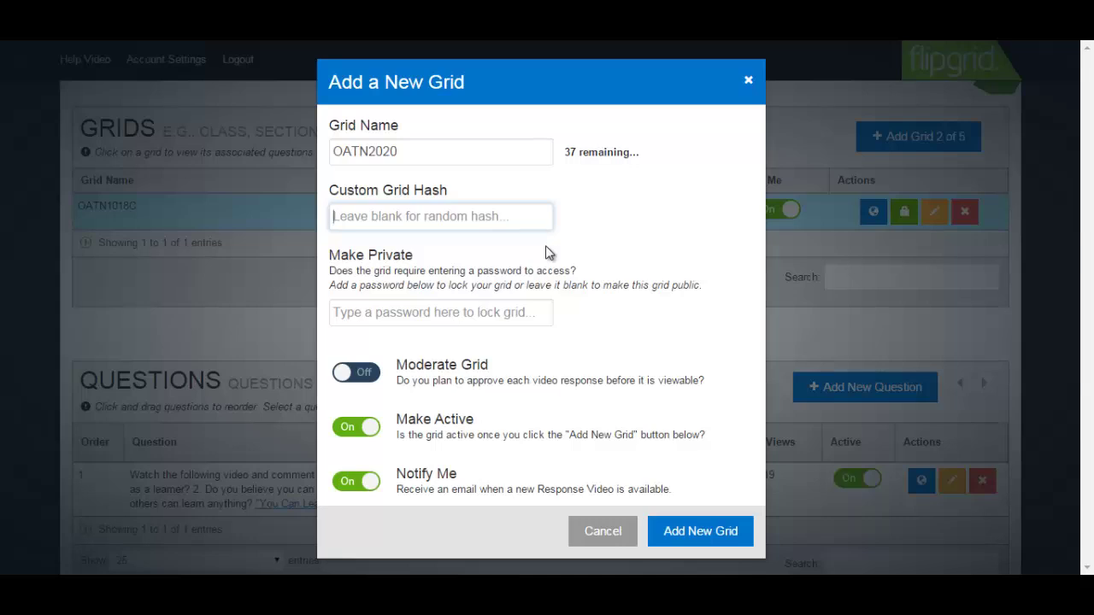
pyautogui.write('oatn')
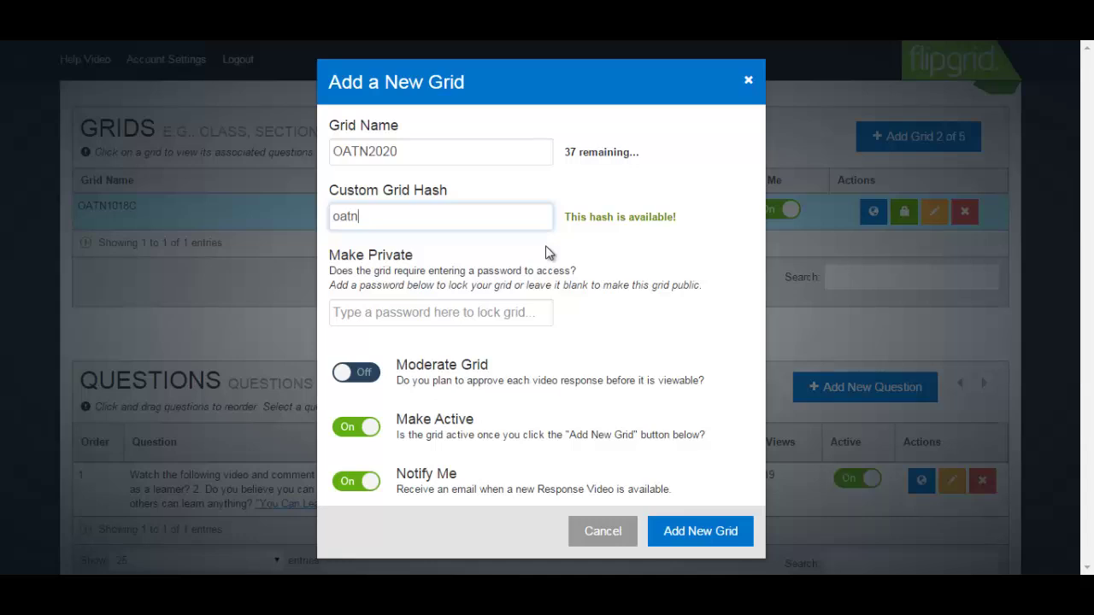
pyautogui.write('2020')
pyautogui.moveTo(409, 217); pyautogui.dragTo(312, 228)
pyautogui.press('BackSpace')
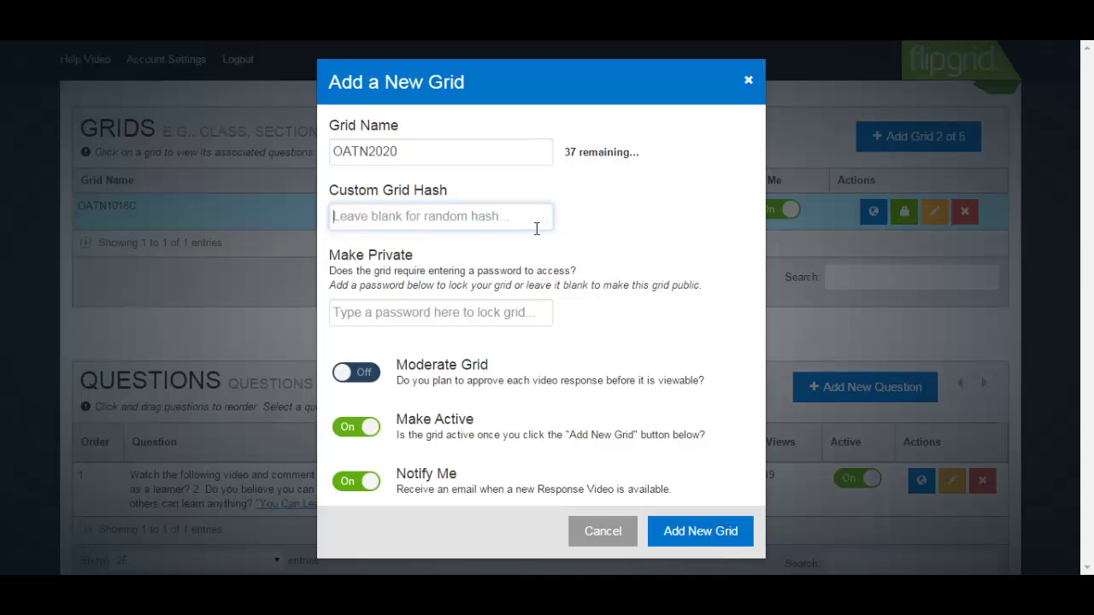
# Enter a grid password, and try switching the Moderate Grid and Make Active options on and off.
pyautogui.click(431, 312)
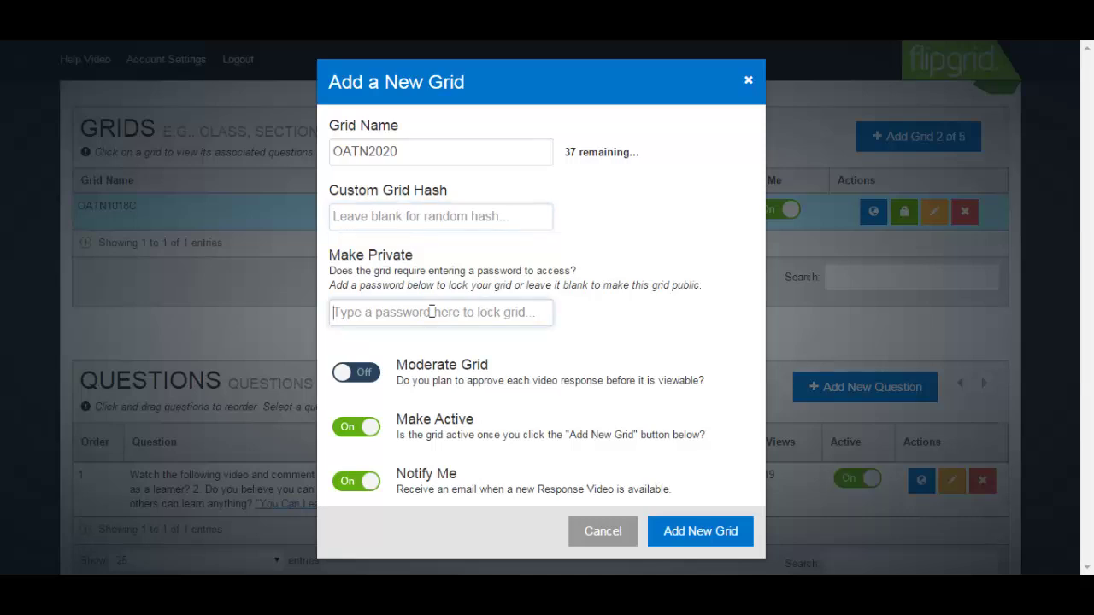
pyautogui.write('password')
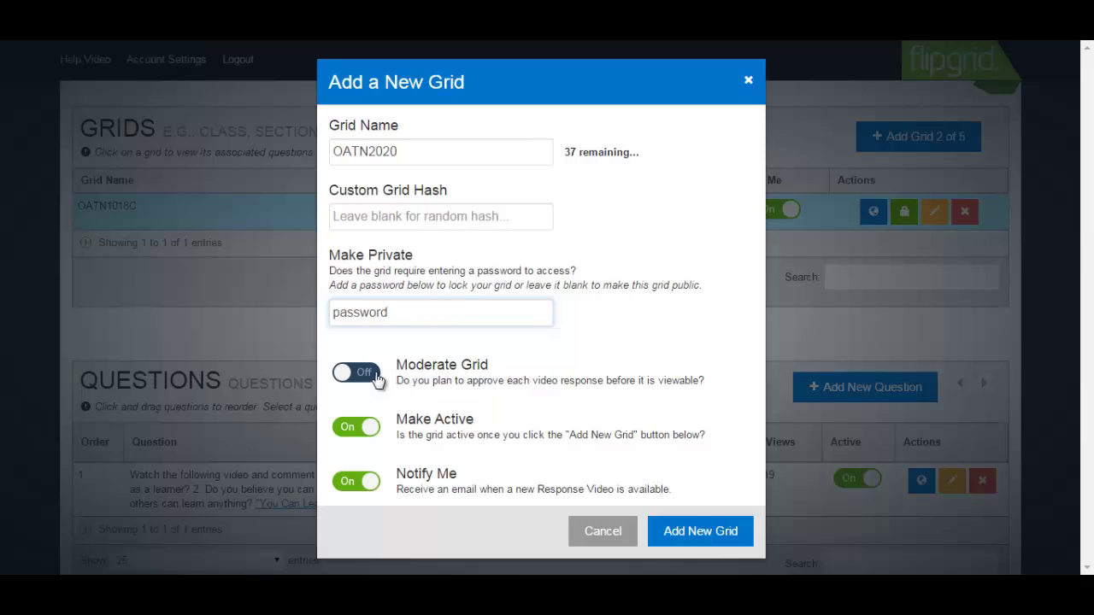
pyautogui.click(342, 374)
pyautogui.click(340, 375)
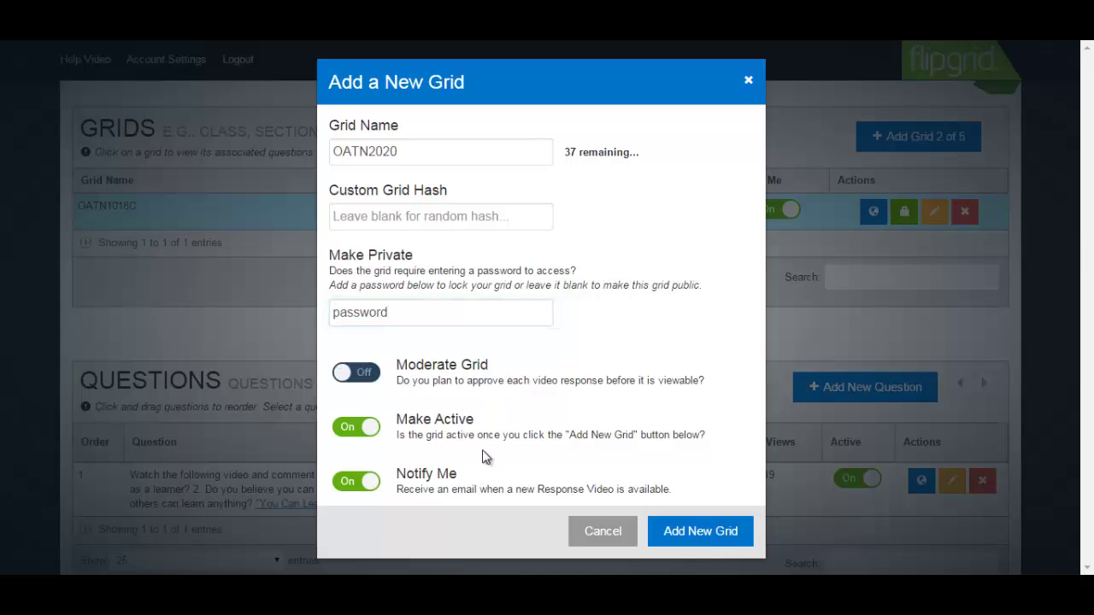
pyautogui.click(360, 429)
pyautogui.click(356, 434)
# Turn on Moderate Grid, and add the new grid as a public one with the password cleared.
pyautogui.click(353, 374)
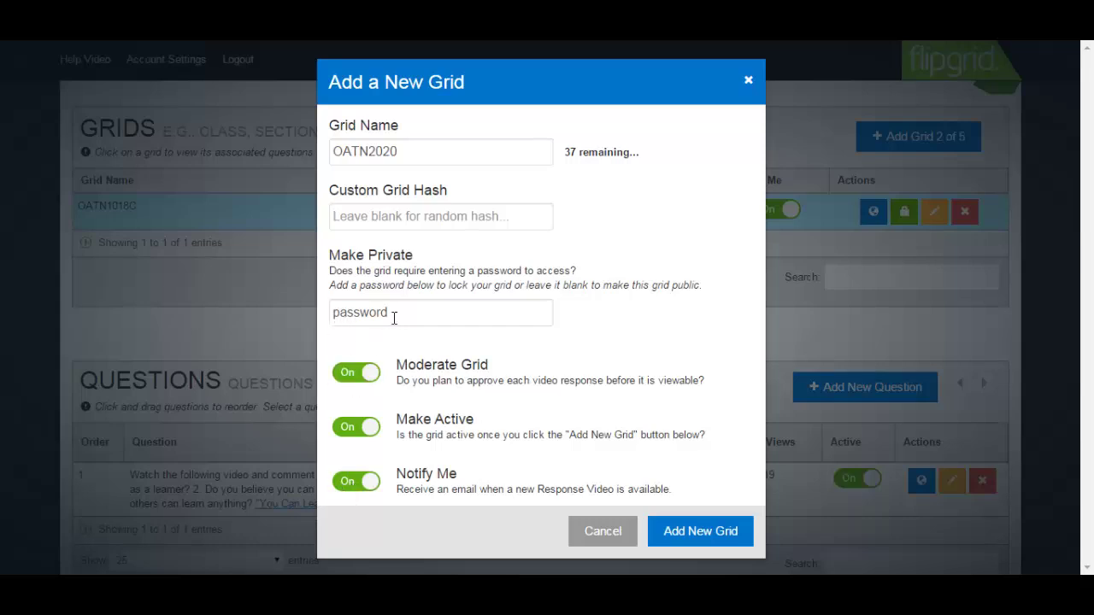
pyautogui.moveTo(393, 317); pyautogui.dragTo(334, 314)
pyautogui.press('BackSpace')
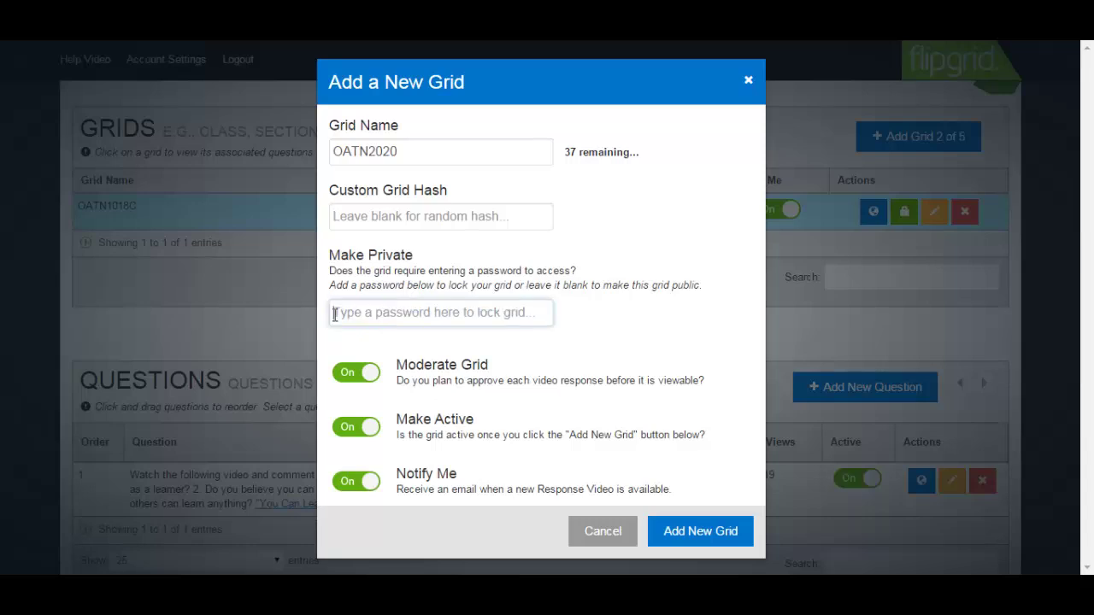
pyautogui.click(699, 537)
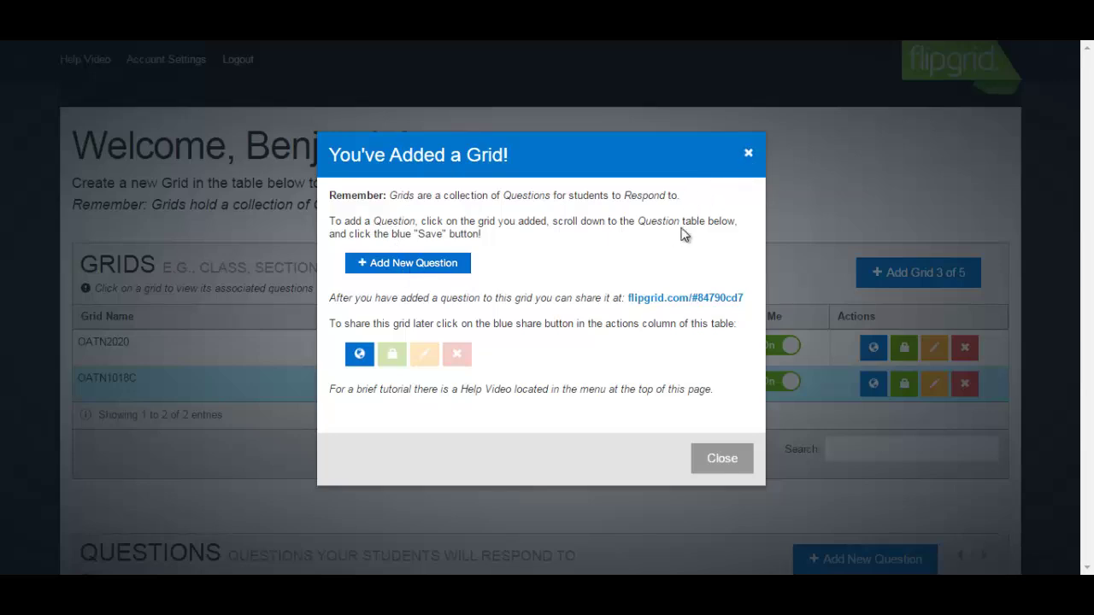
pyautogui.click(749, 158)
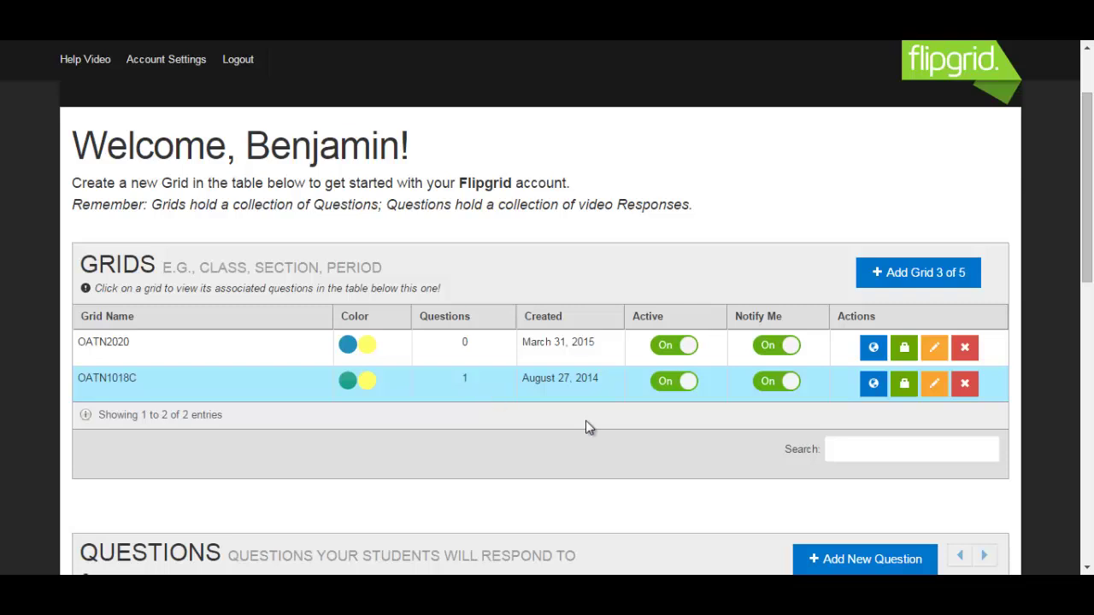
# Try switching the Active setting off and back on for both the OATN2020 and OATN1018C grids.
pyautogui.click(681, 349)
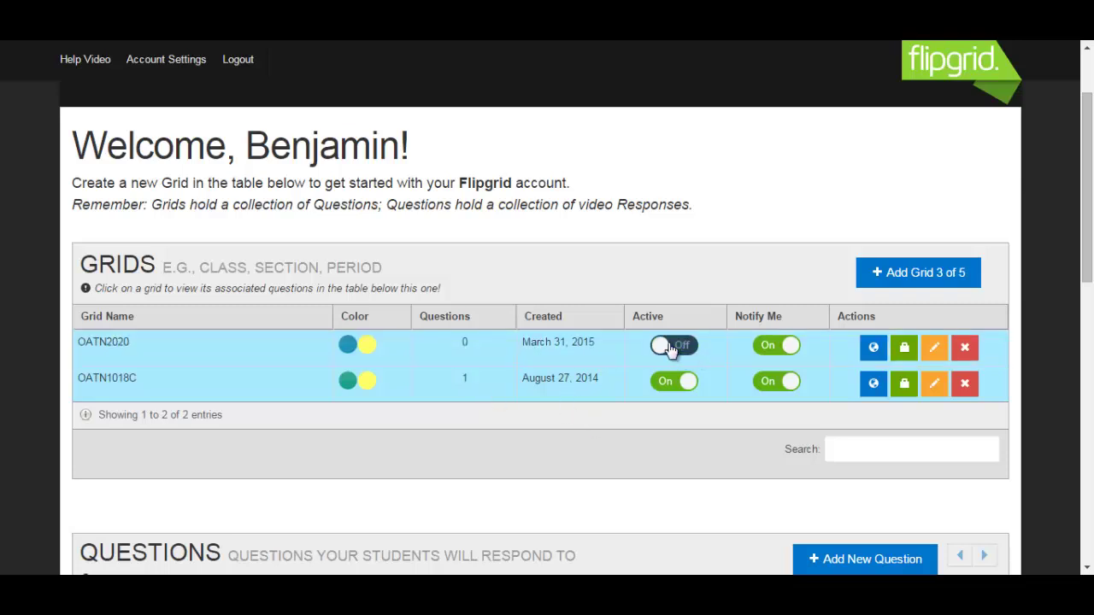
pyautogui.click(674, 381)
pyautogui.click(681, 349)
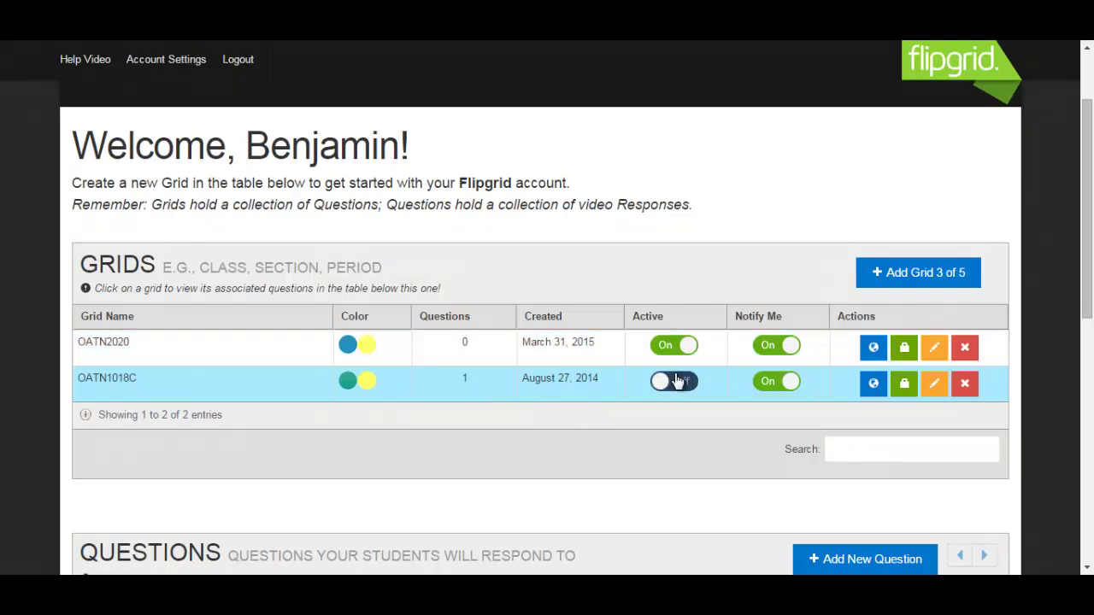
pyautogui.click(675, 381)
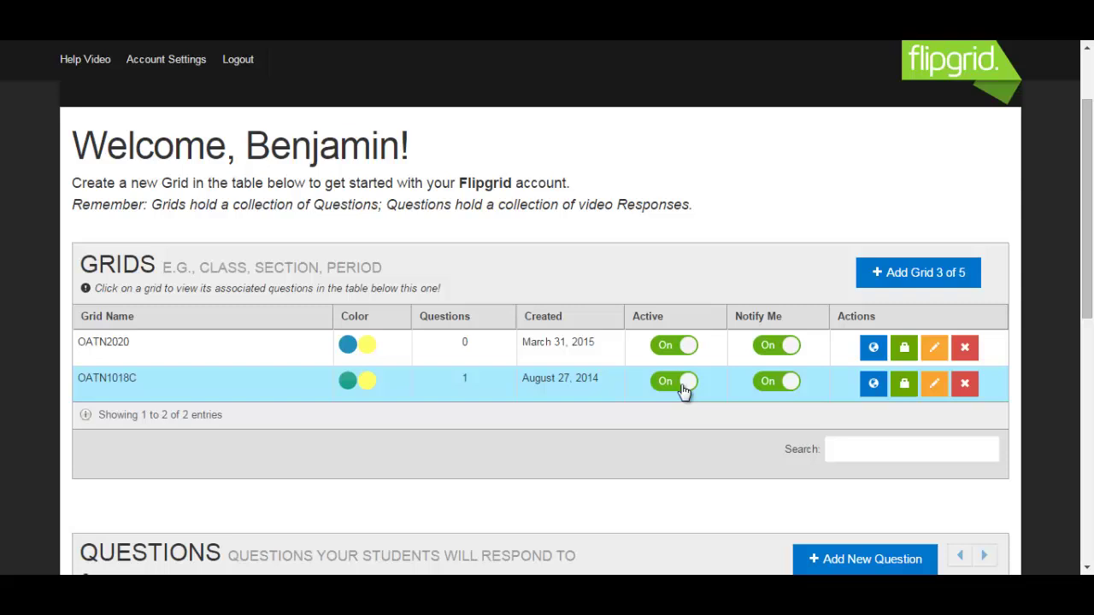
# Try switching the Notify Me setting off and back on for both grids.
pyautogui.click(776, 347)
pyautogui.click(776, 382)
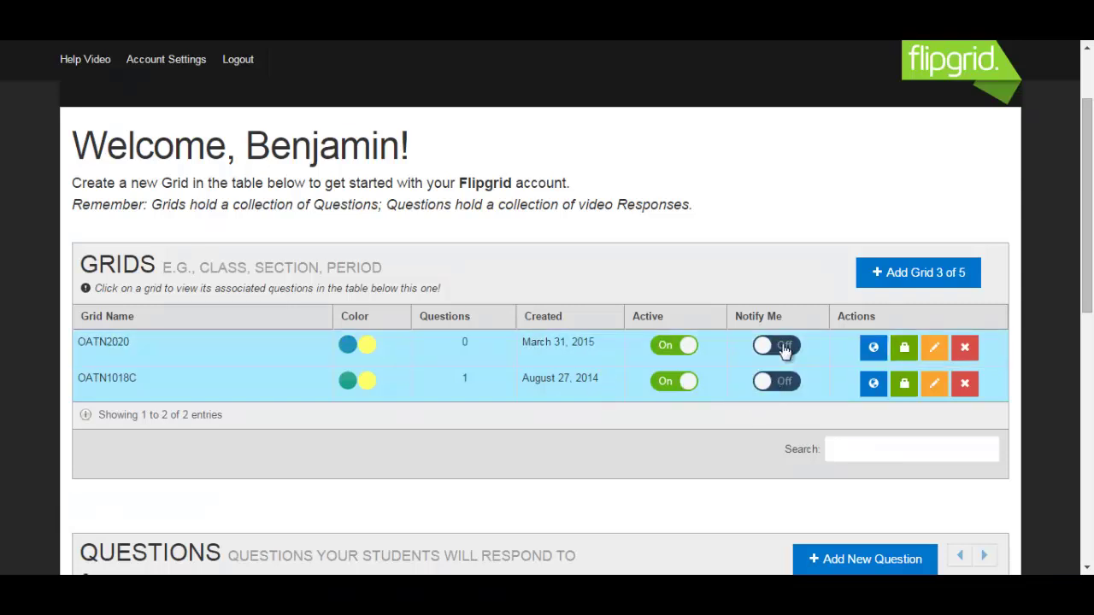
pyautogui.click(779, 349)
pyautogui.click(786, 386)
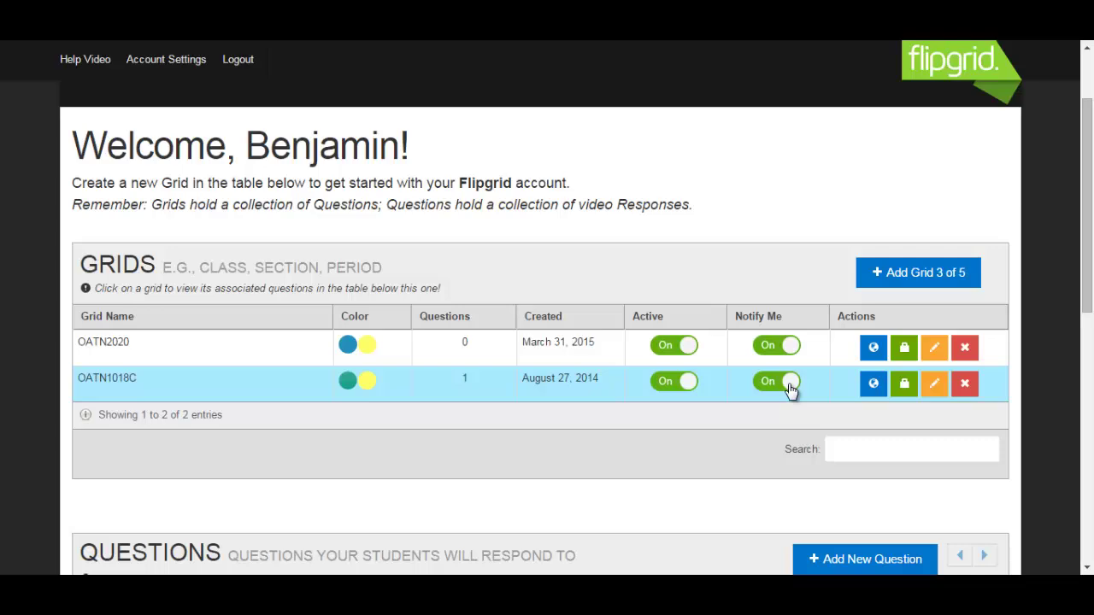
# Review the security and privacy settings of the OATN2020 grid, and leave them without changes.
pyautogui.click(904, 350)
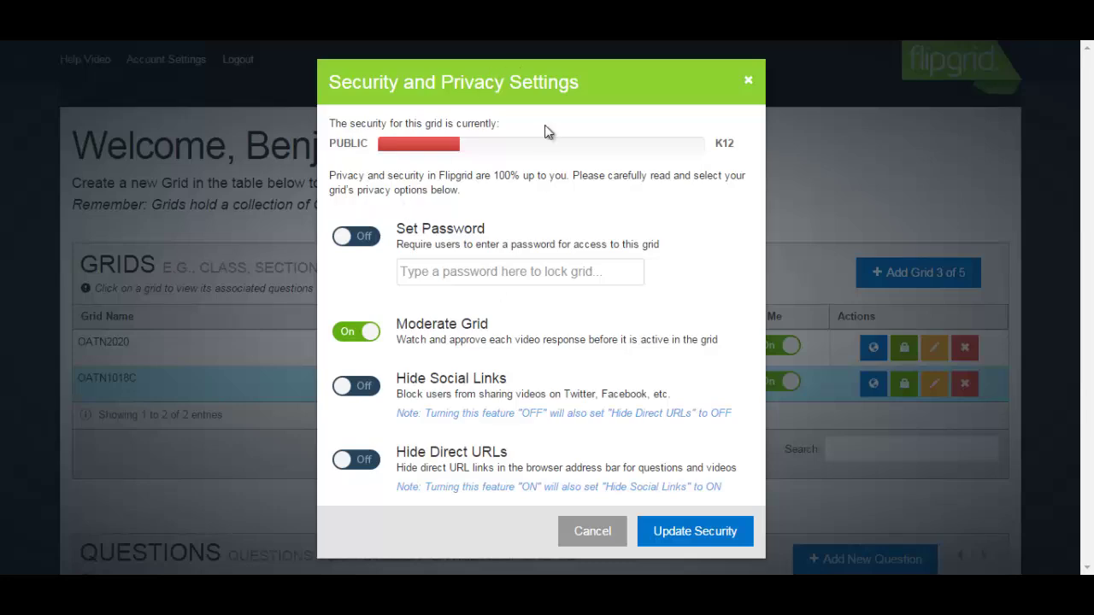
pyautogui.click(595, 531)
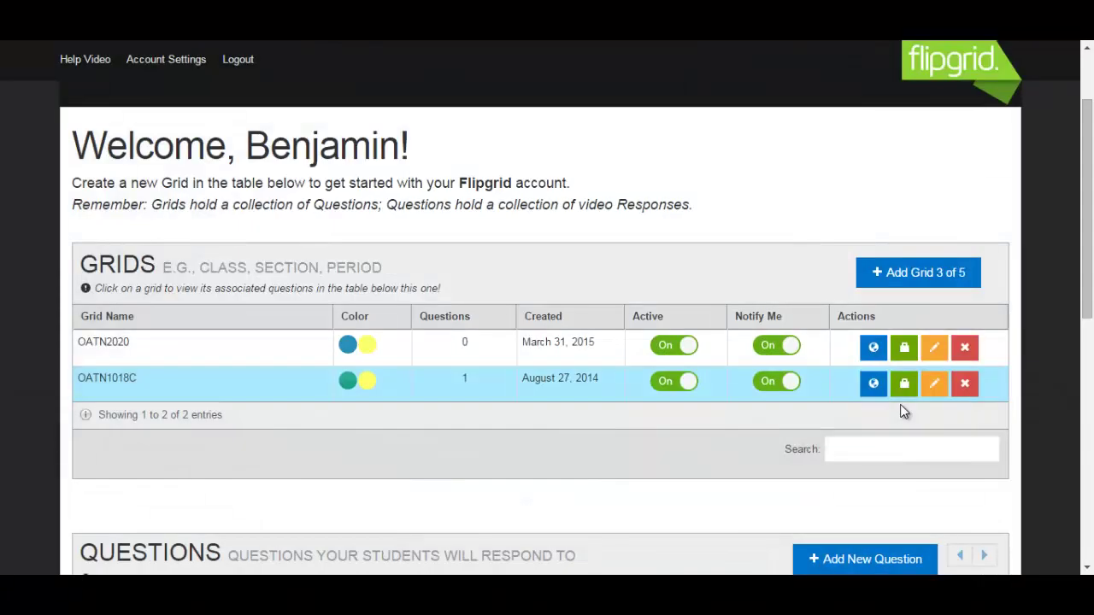
# Rename the OATN2020 grid as sample, keeping its current hash.
pyautogui.click(935, 351)
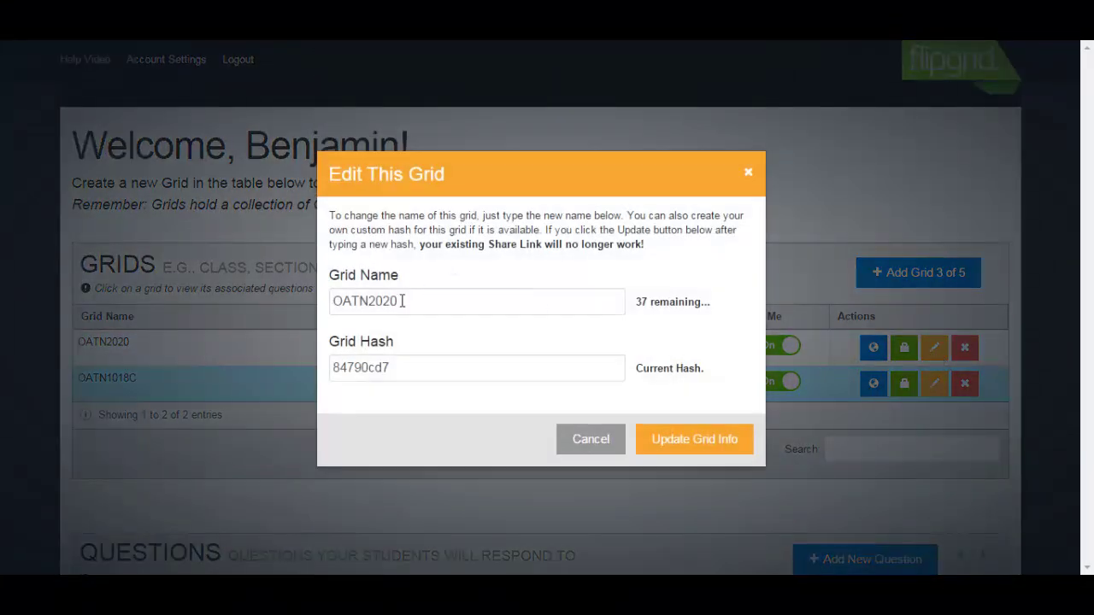
pyautogui.moveTo(408, 300); pyautogui.dragTo(342, 300)
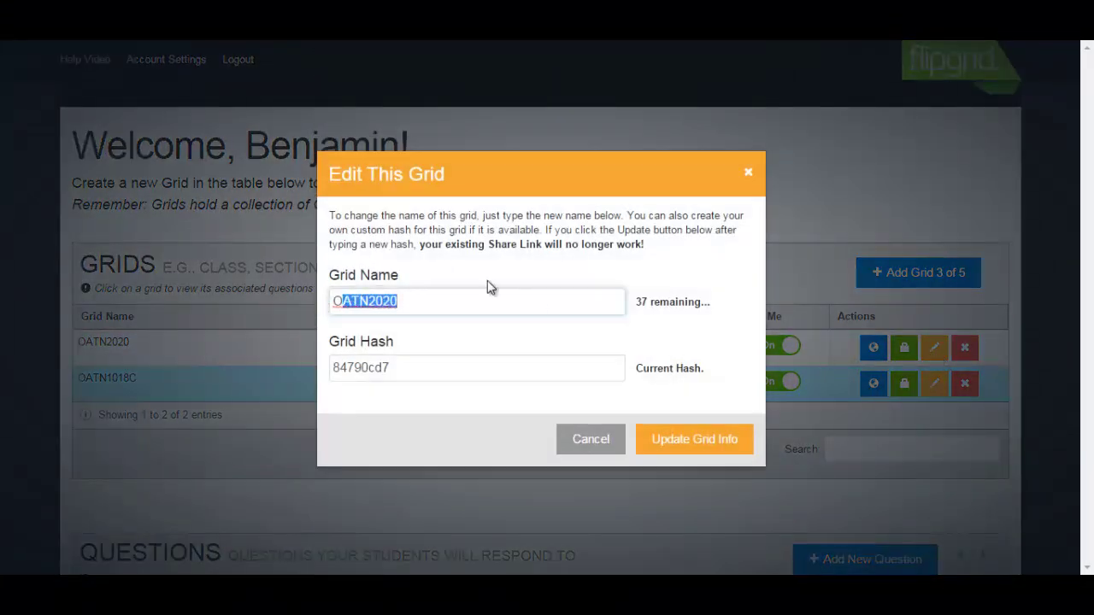
pyautogui.press('BackSpace')
pyautogui.press('BackSpace')
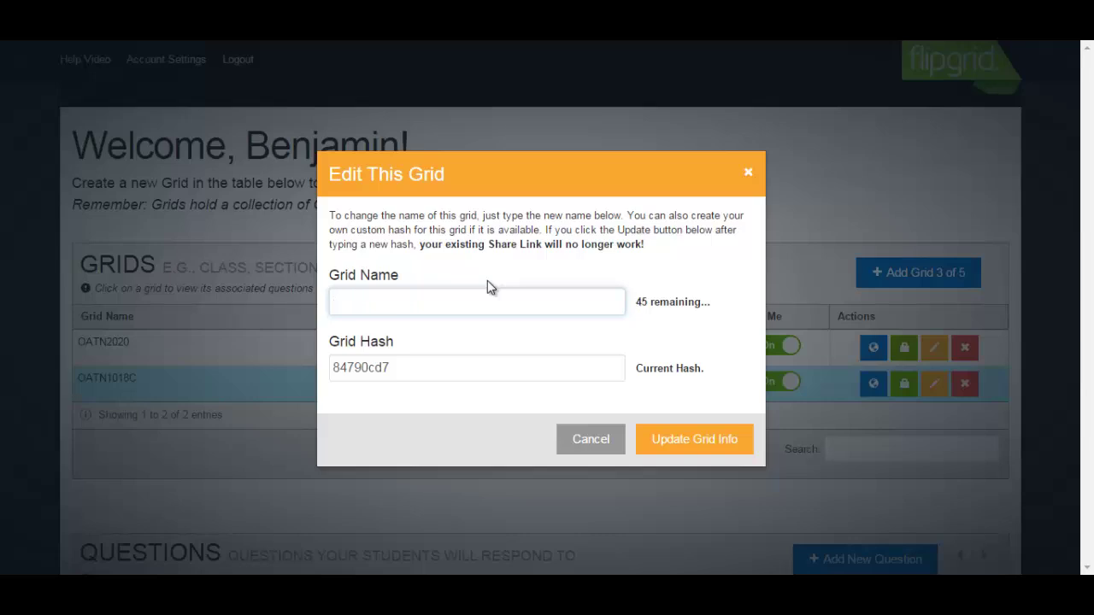
pyautogui.write('sample')
pyautogui.click(694, 439)
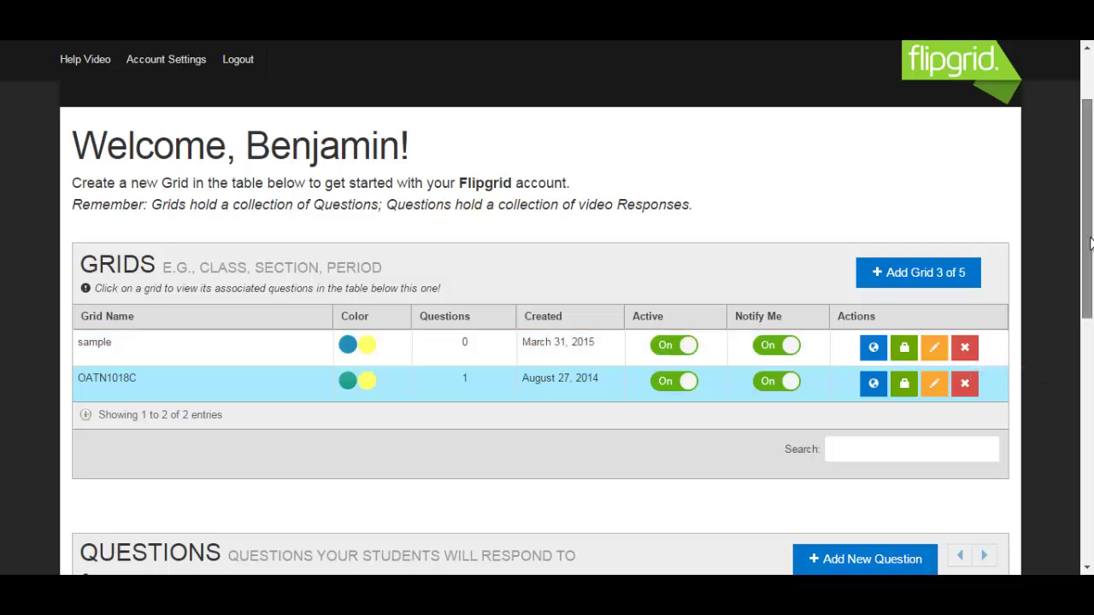
# Load the questions of the OATN1018C grid, and start a new video question for it.
pyautogui.moveTo(1090, 243); pyautogui.dragTo(1091, 310)
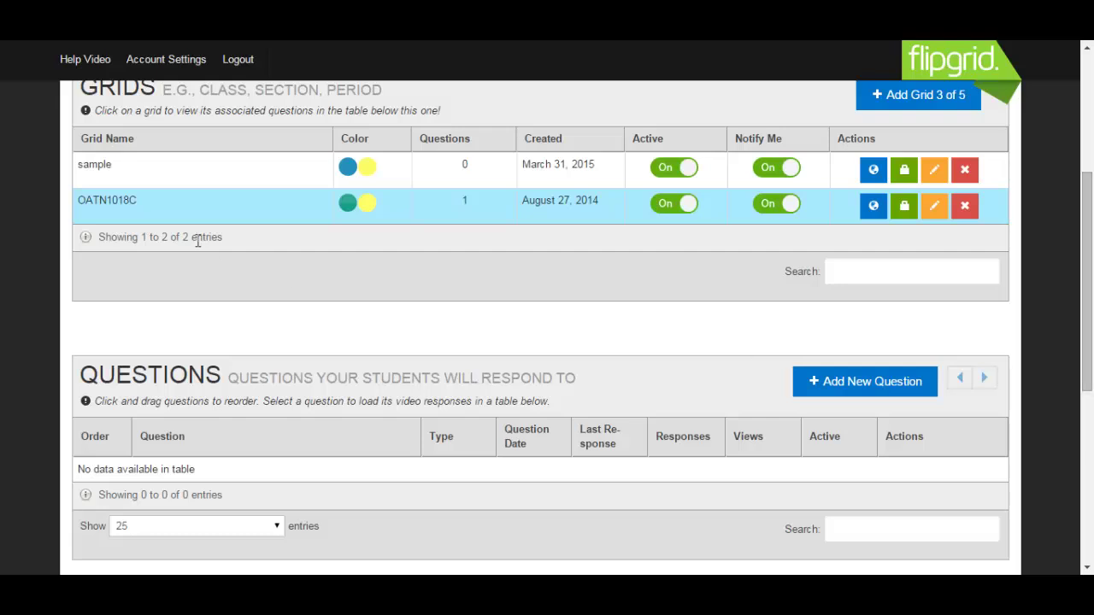
pyautogui.click(199, 208)
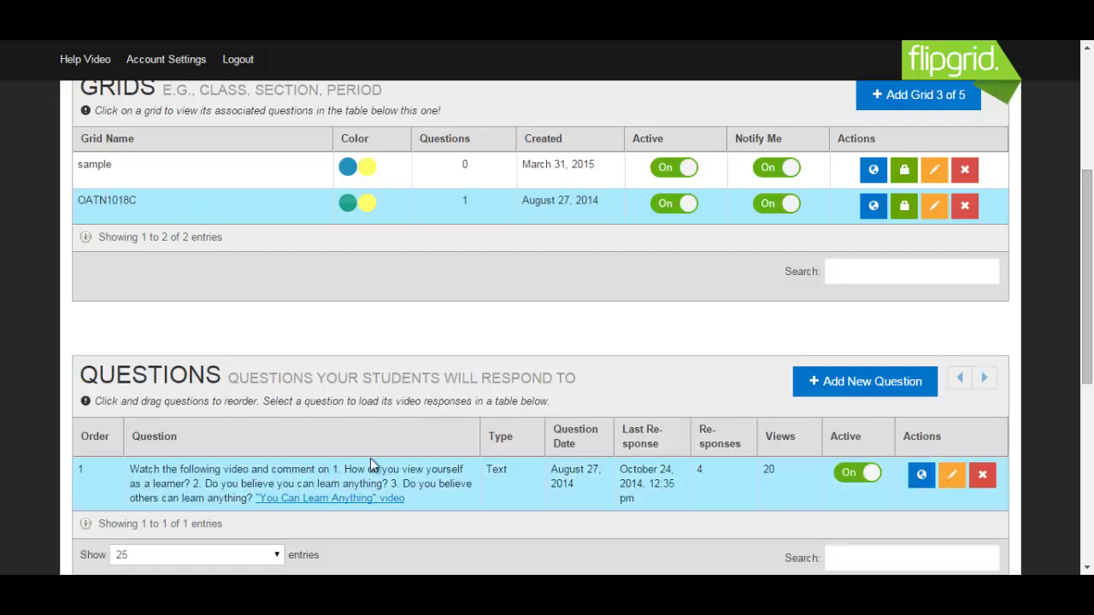
pyautogui.moveTo(1083, 289); pyautogui.dragTo(1087, 345)
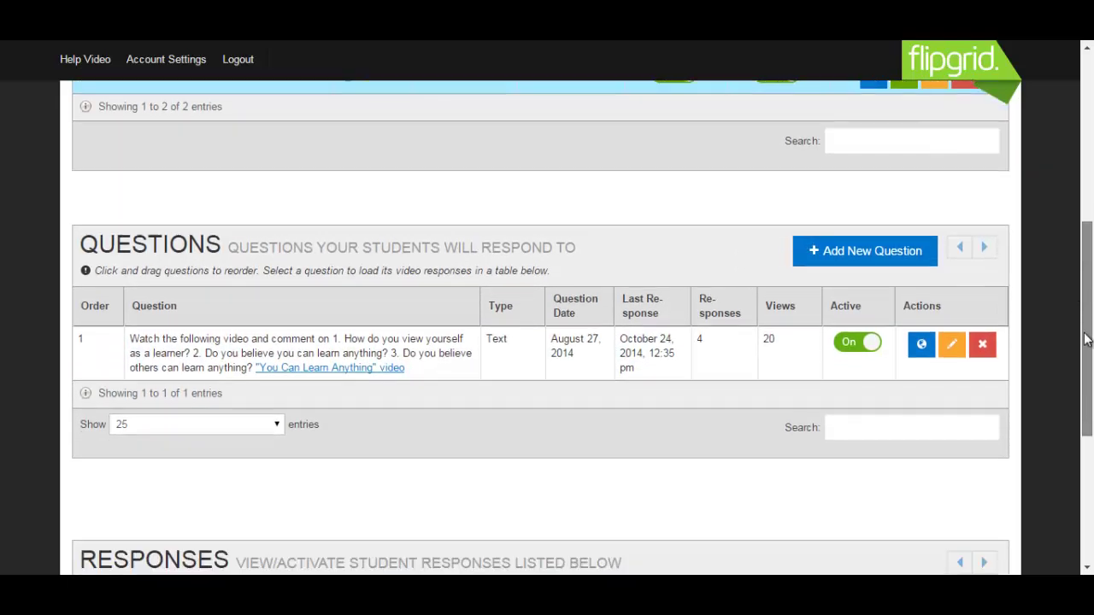
pyautogui.click(838, 256)
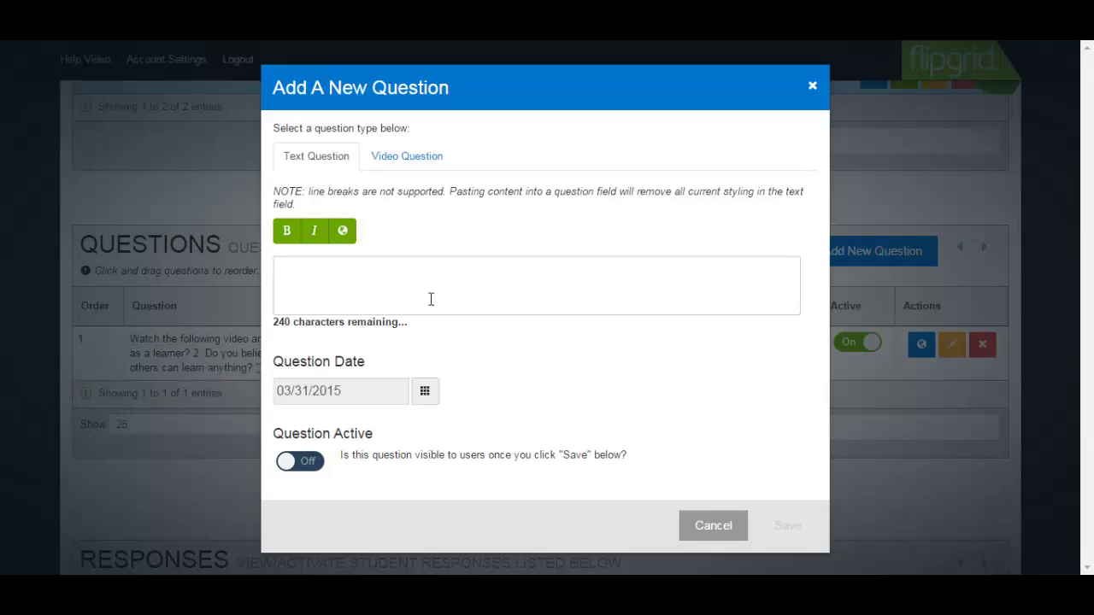
pyautogui.click(407, 158)
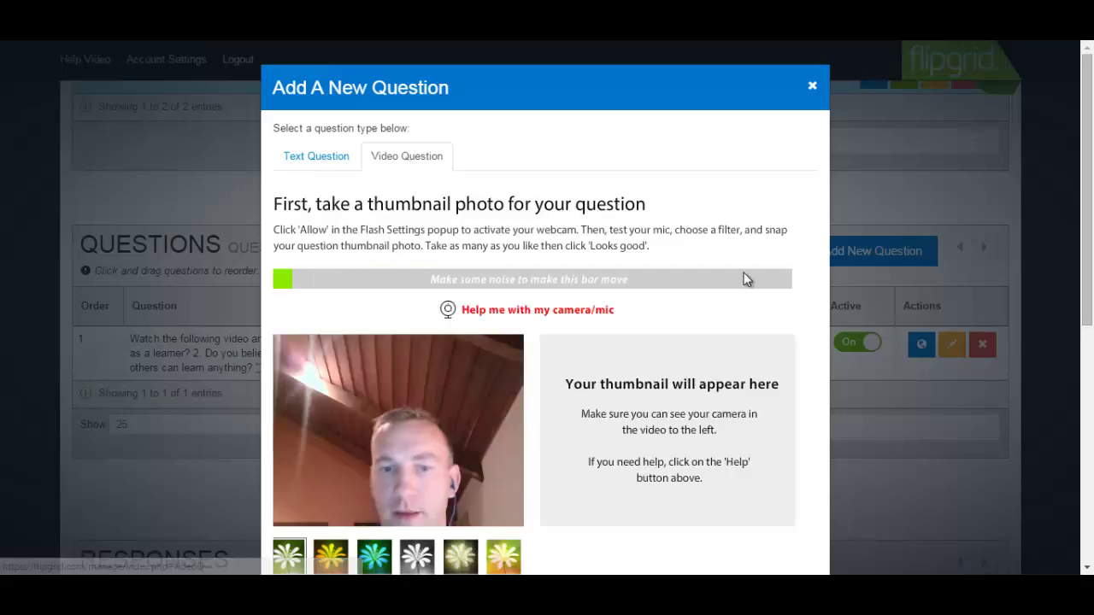
# Try the thumbnail photo filters on the webcam image one after another, and return to the unfiltered one.
pyautogui.moveTo(1089, 239); pyautogui.dragTo(1089, 250)
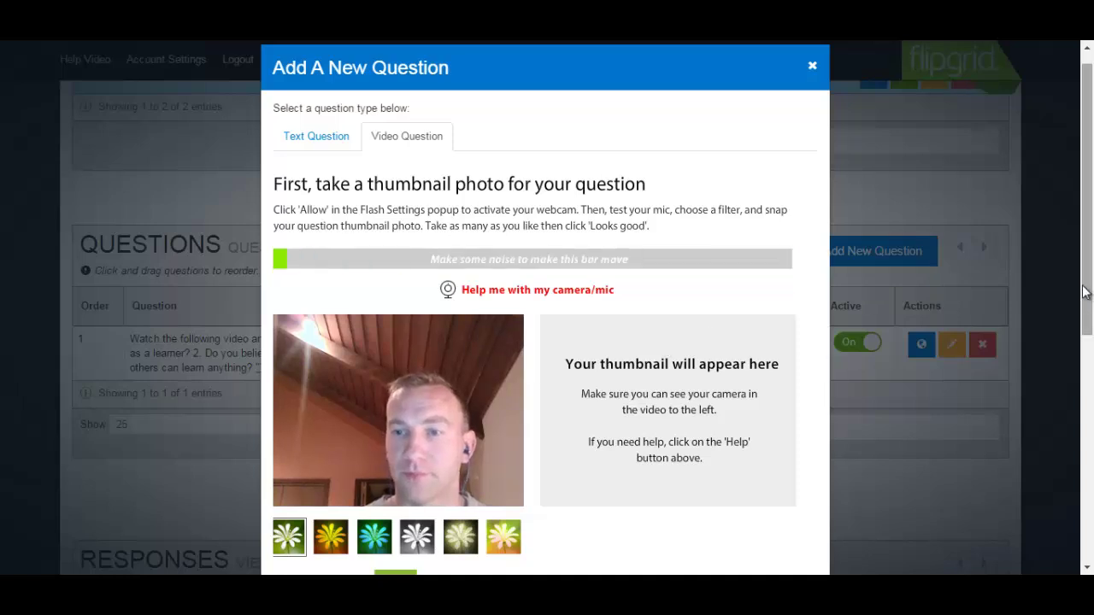
pyautogui.scroll(-3, 314, 400)
pyautogui.click(330, 415)
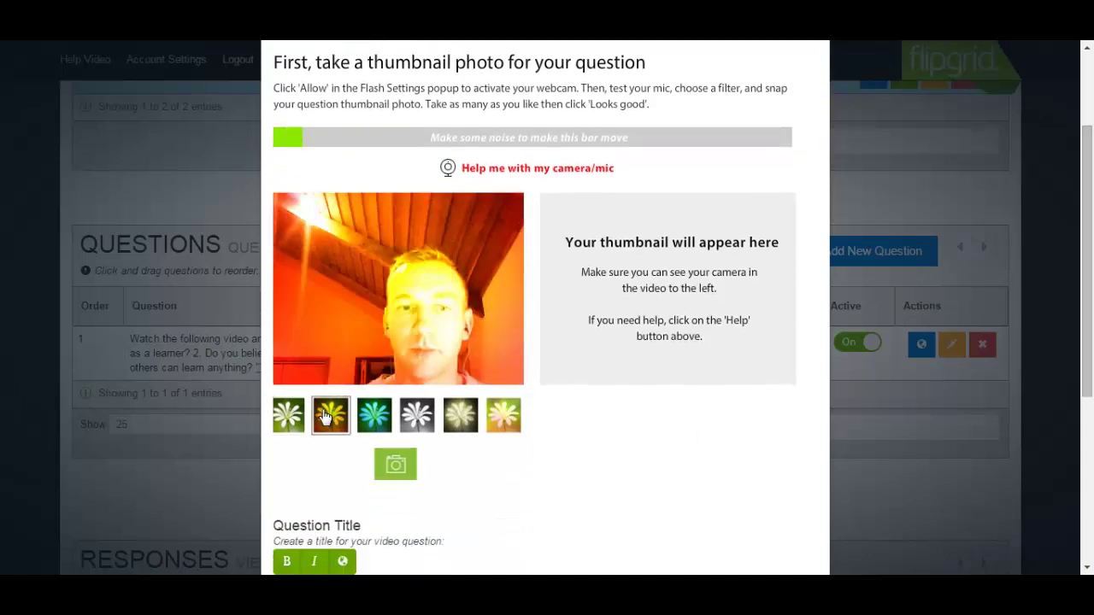
pyautogui.click(375, 415)
pyautogui.click(415, 421)
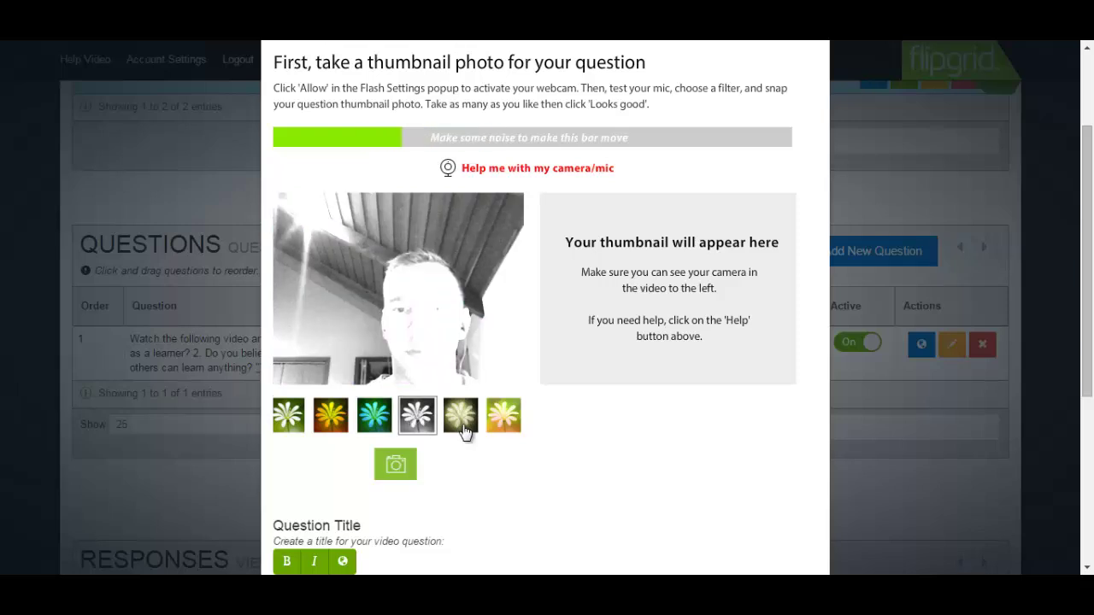
pyautogui.click(459, 423)
pyautogui.click(511, 426)
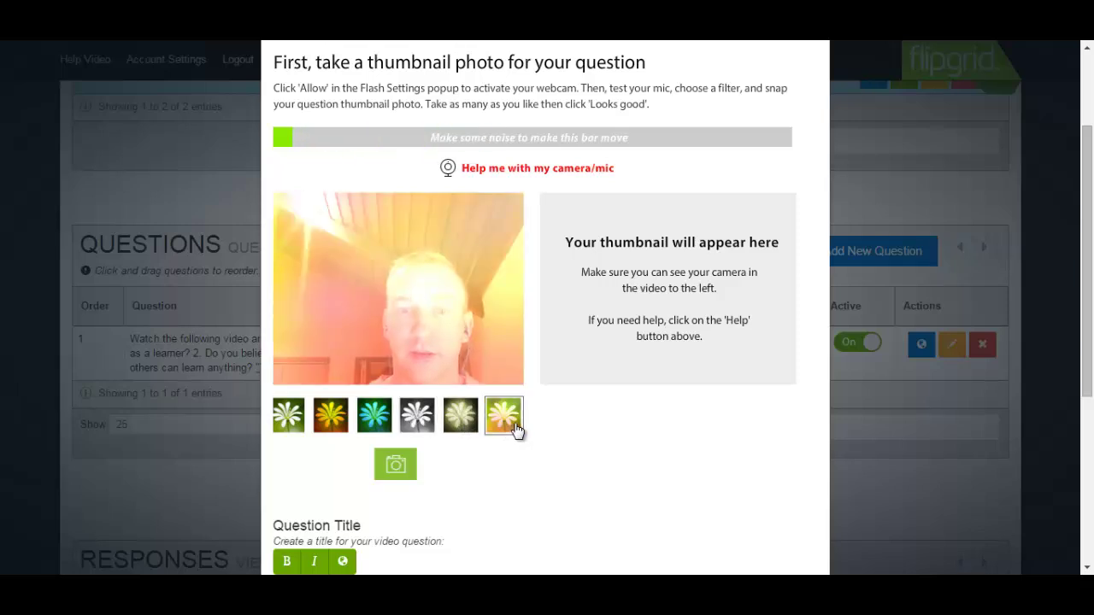
pyautogui.click(291, 423)
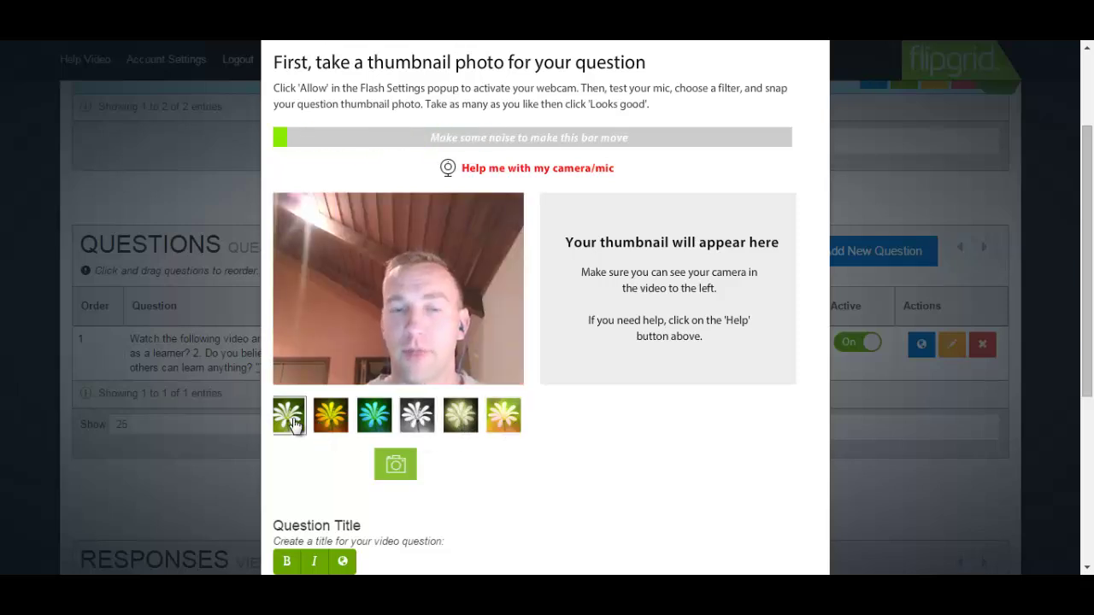
# Take and accept an unfiltered thumbnail photo, and record the question's stimulus video, stopping before the 30-second limit.
pyautogui.click(395, 466)
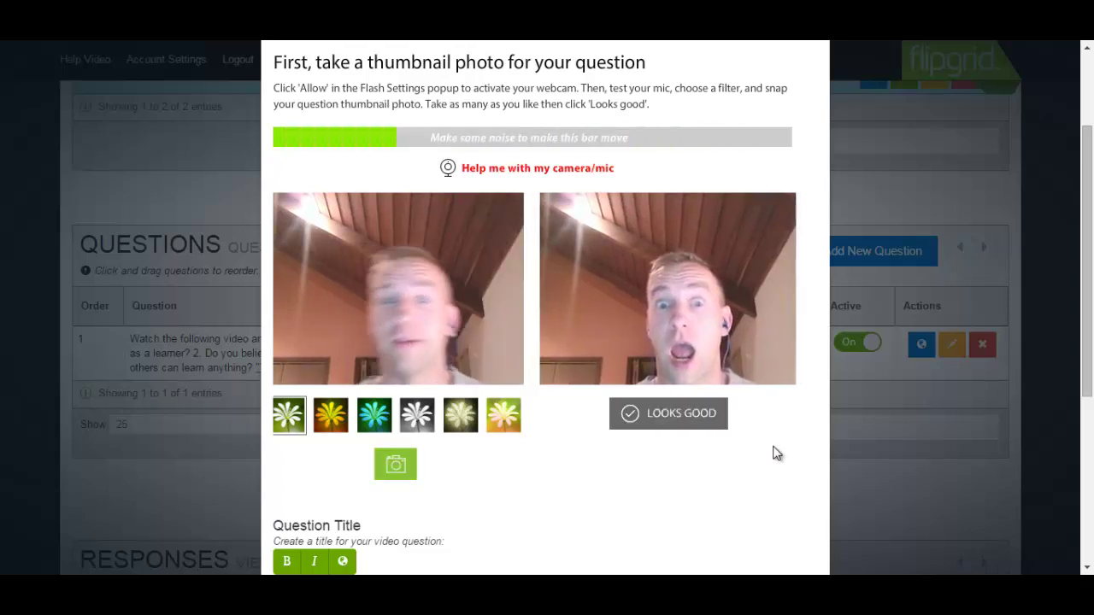
pyautogui.click(681, 413)
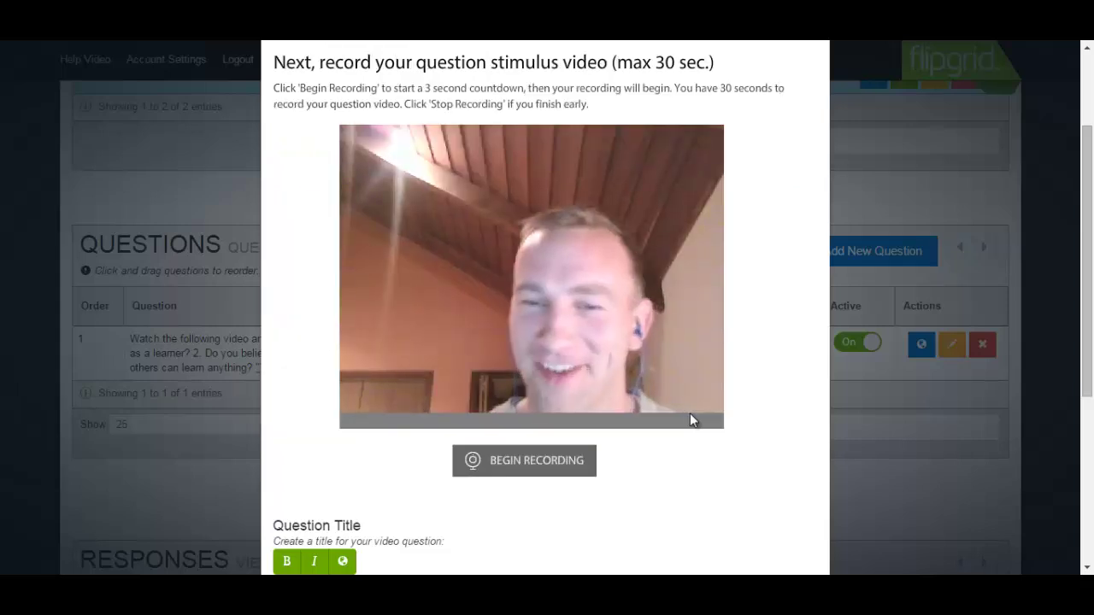
pyautogui.click(528, 470)
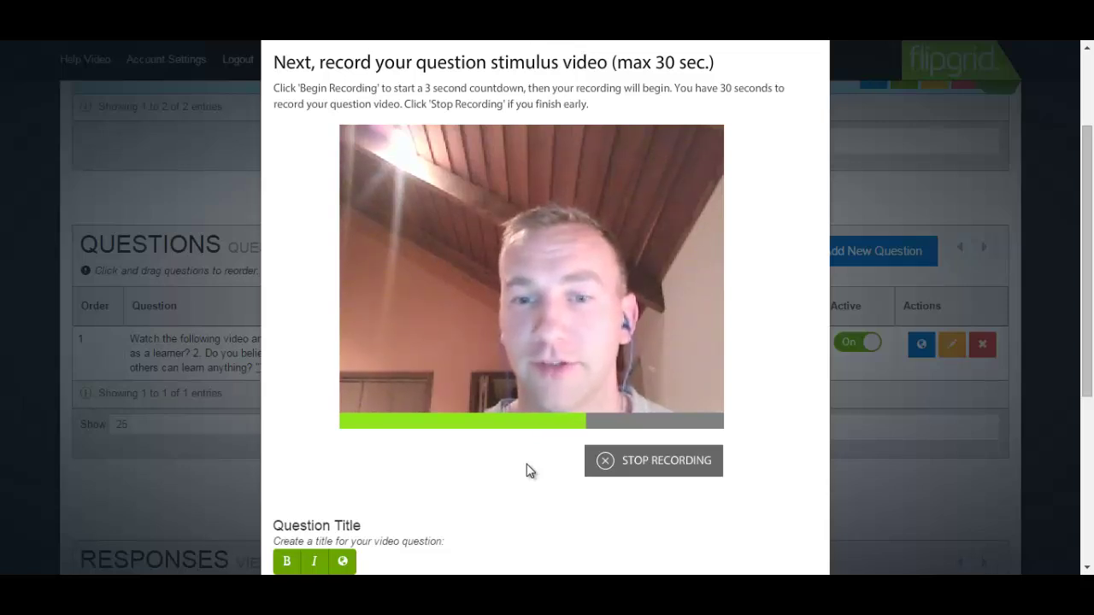
pyautogui.click(605, 462)
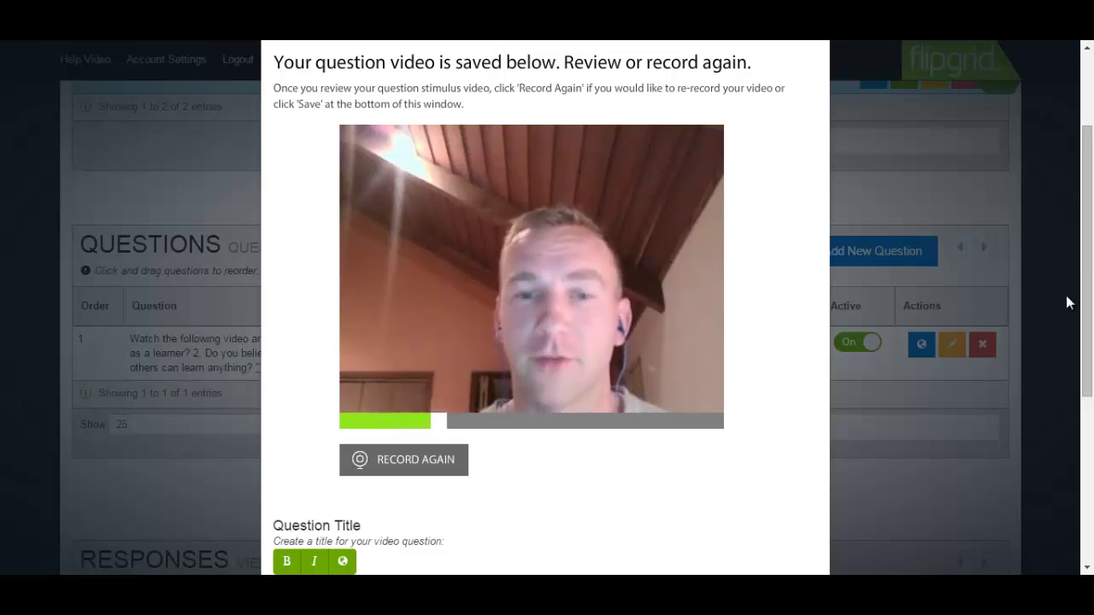
# Title the video question Introduction, save it as inactive, and dismiss the sharing information.
pyautogui.scroll(-1, 1088, 321)
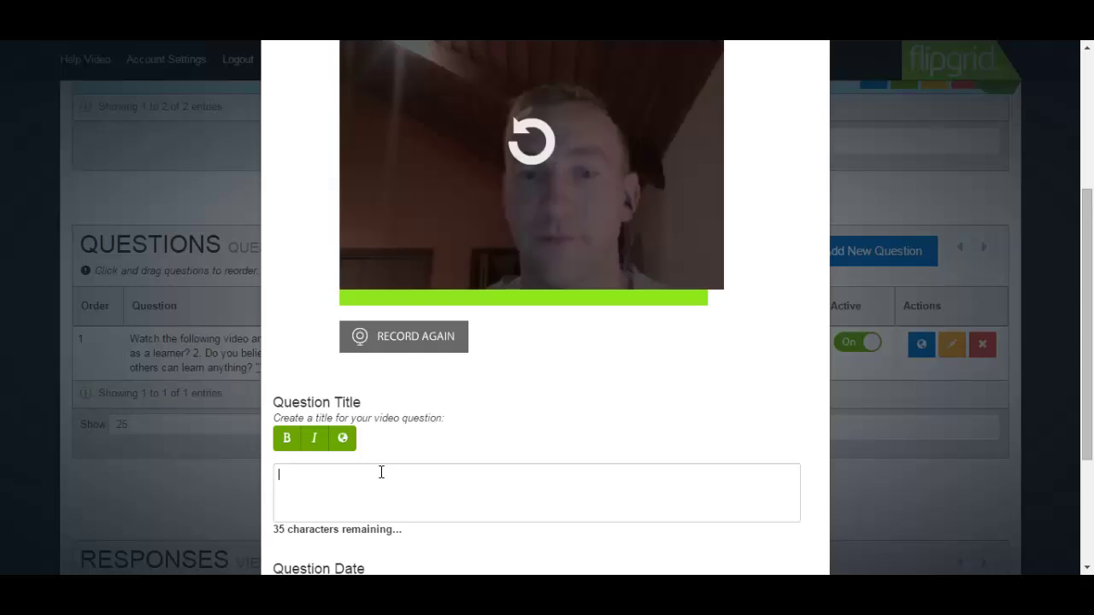
pyautogui.write('In')
pyautogui.write('tor')
pyautogui.write('roduction')
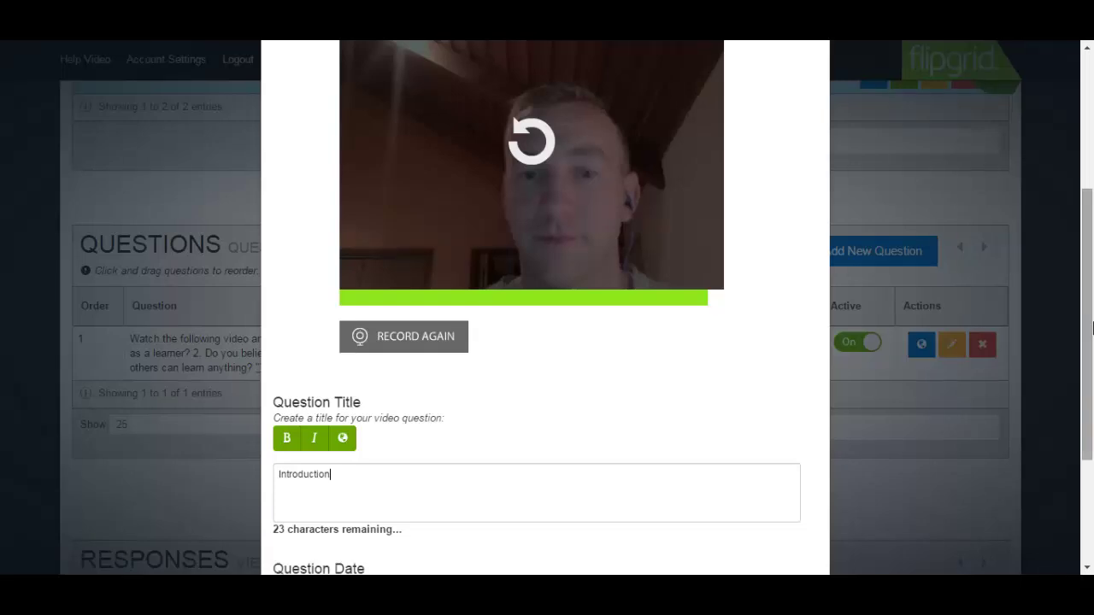
pyautogui.scroll(-2, 1093, 368)
pyautogui.scroll(-1, 1092, 367)
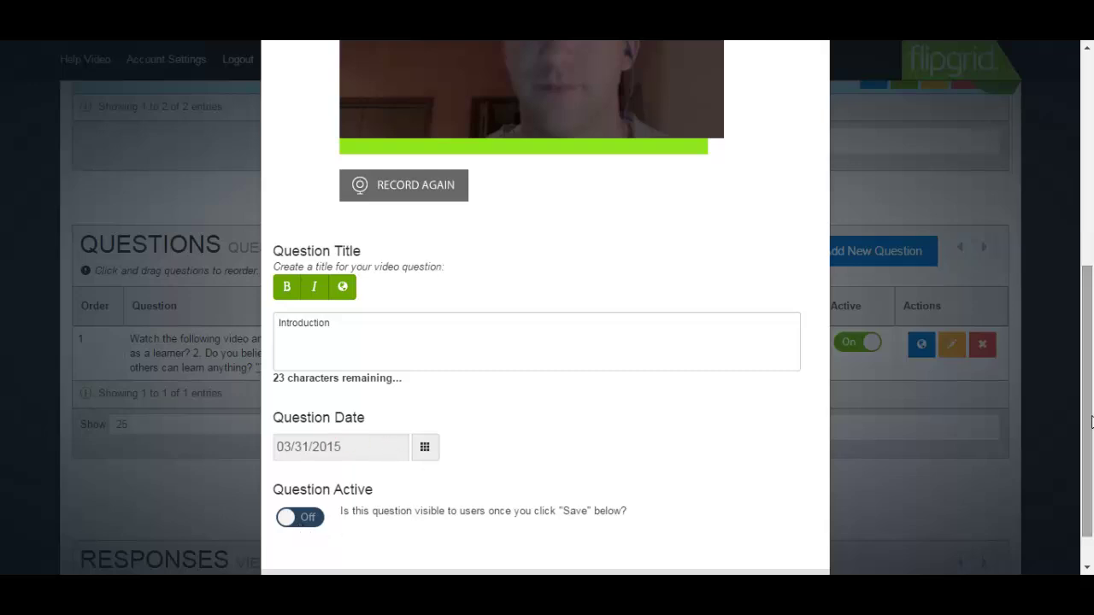
pyautogui.moveTo(1091, 414); pyautogui.dragTo(1092, 451)
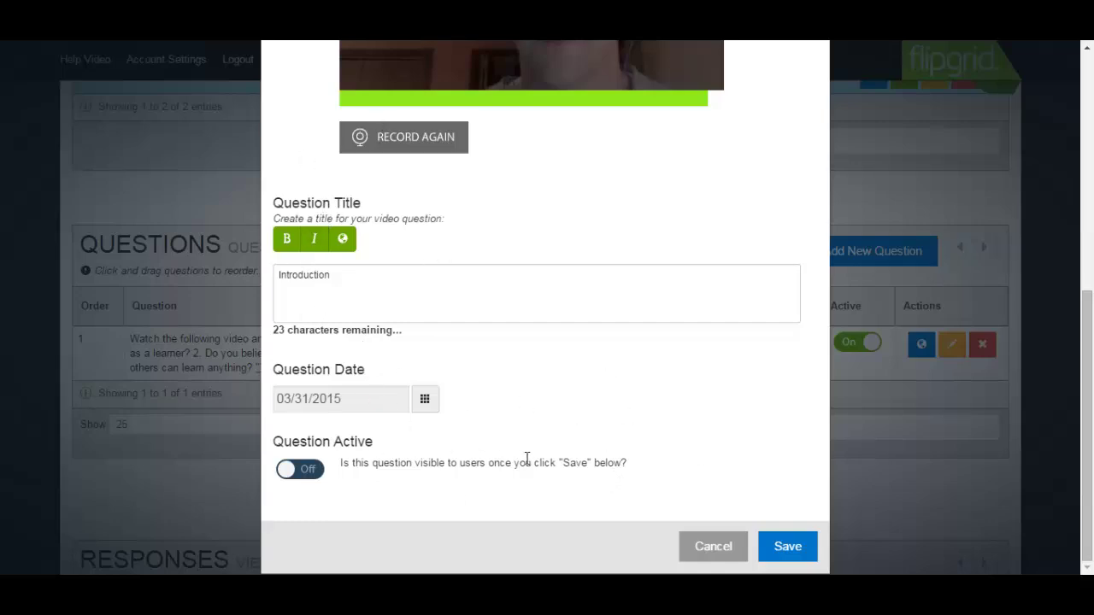
pyautogui.click(783, 548)
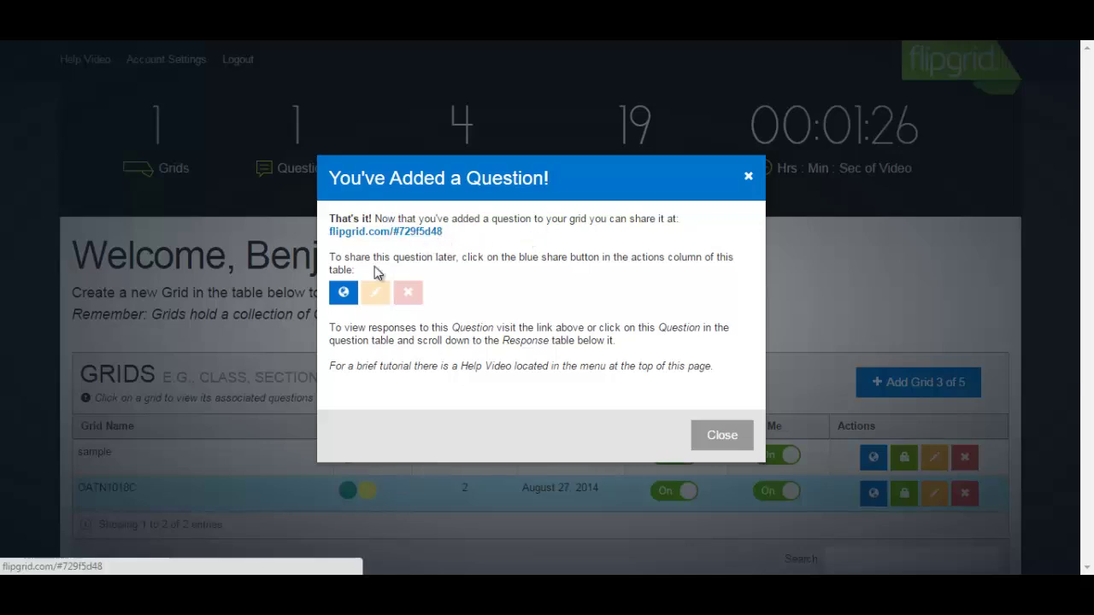
pyautogui.click(729, 443)
# Make the Introduction question active in the OATN1018C grid's question list.
pyautogui.scroll(-3, 1087, 229)
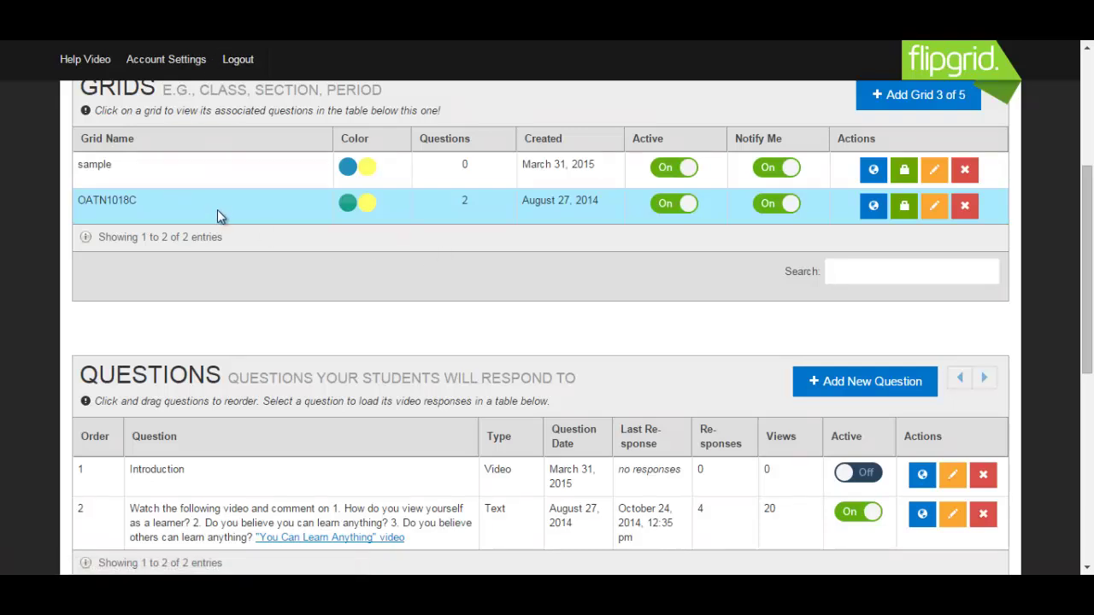
pyautogui.moveTo(1091, 201); pyautogui.dragTo(1090, 254)
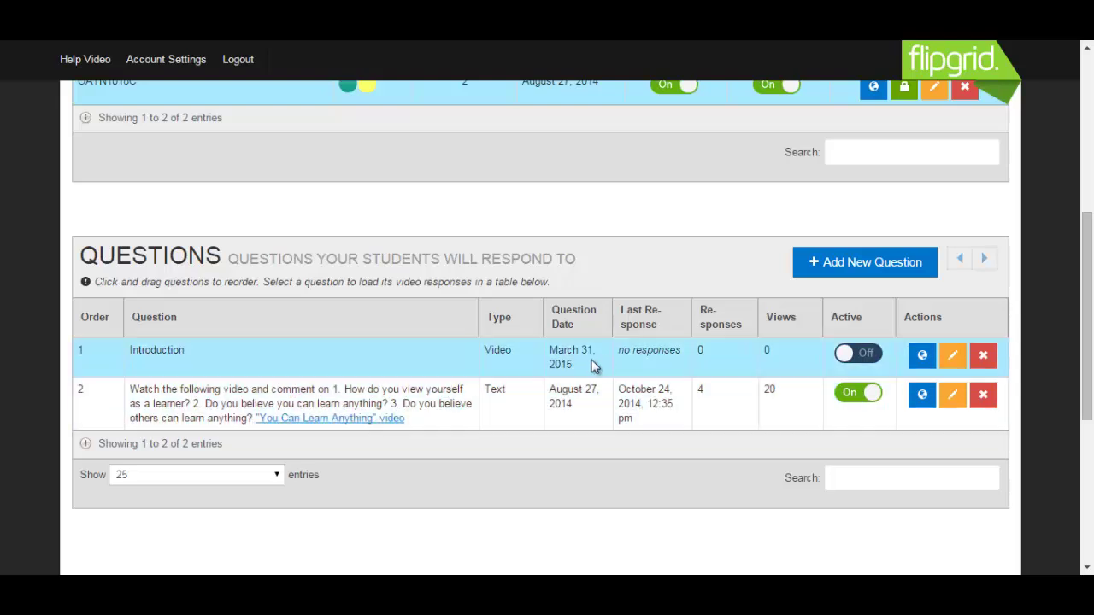
pyautogui.click(865, 354)
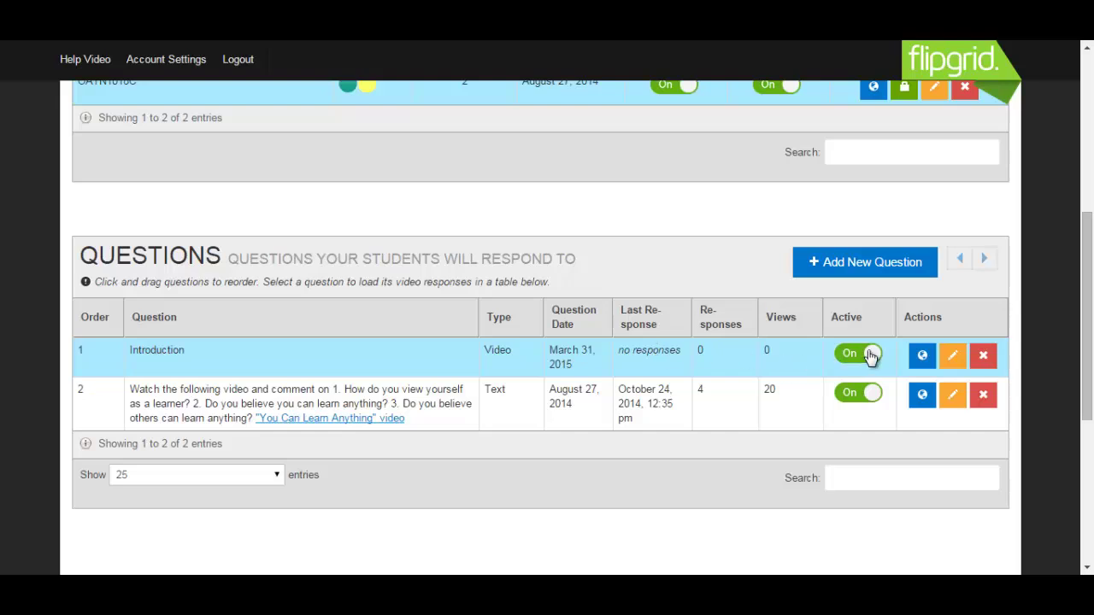
# Delete the entire Introduction question from the OATN1018C grid.
pyautogui.click(982, 357)
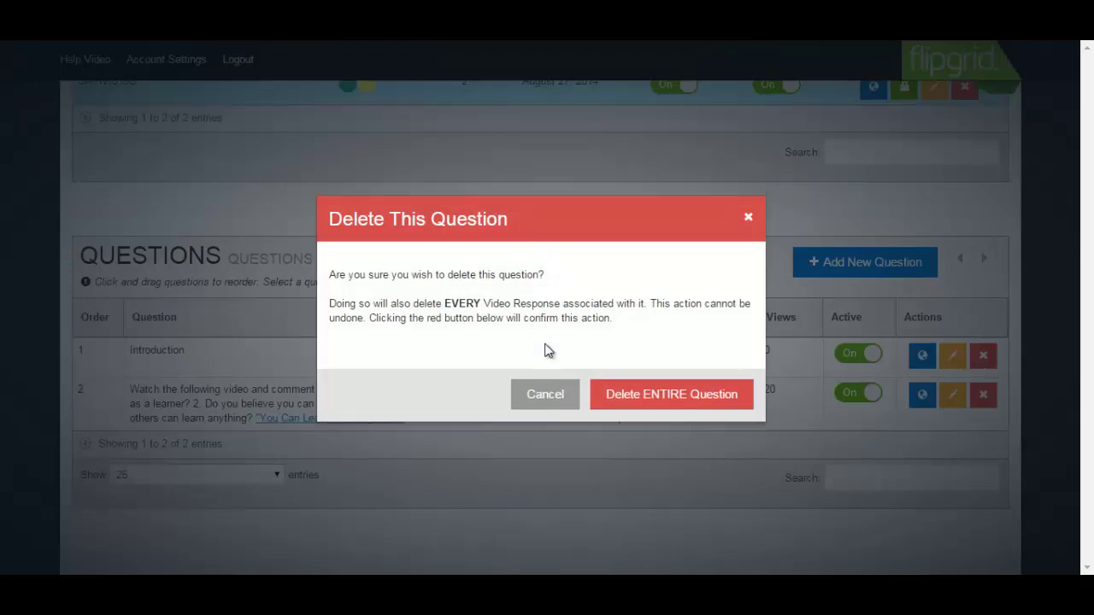
pyautogui.click(661, 402)
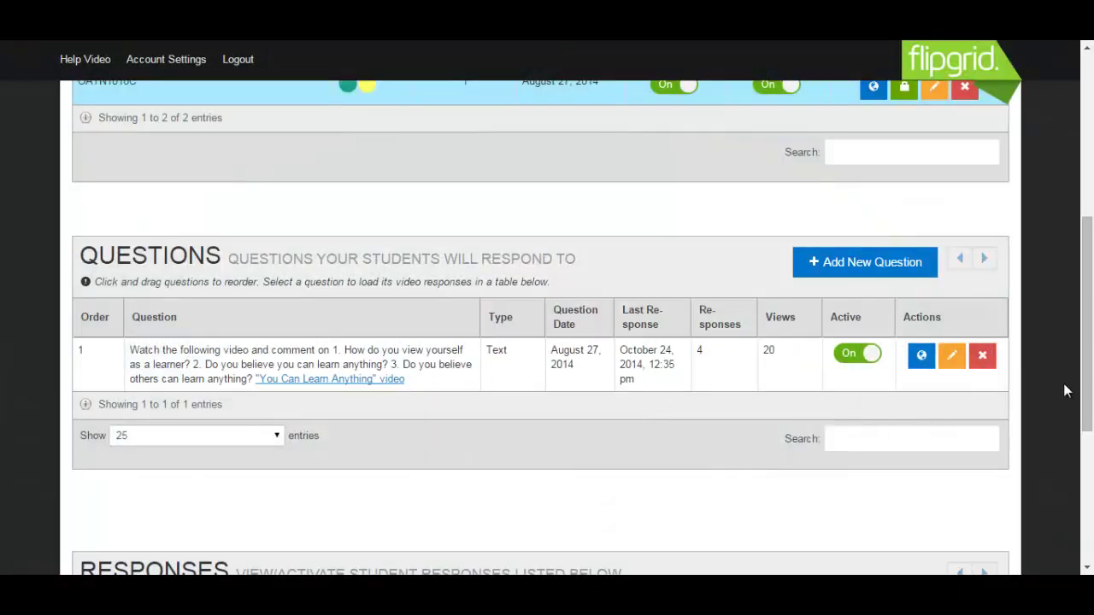
# Load the video responses to the remaining text question, look through them, and return to the grids overview.
pyautogui.moveTo(1085, 384); pyautogui.dragTo(1088, 470)
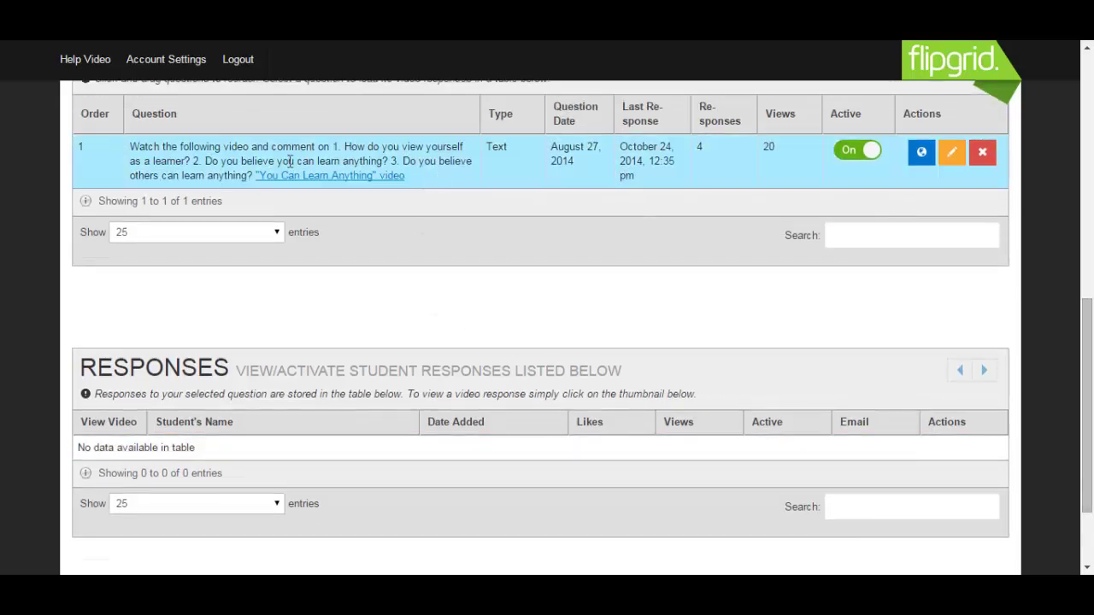
pyautogui.click(240, 157)
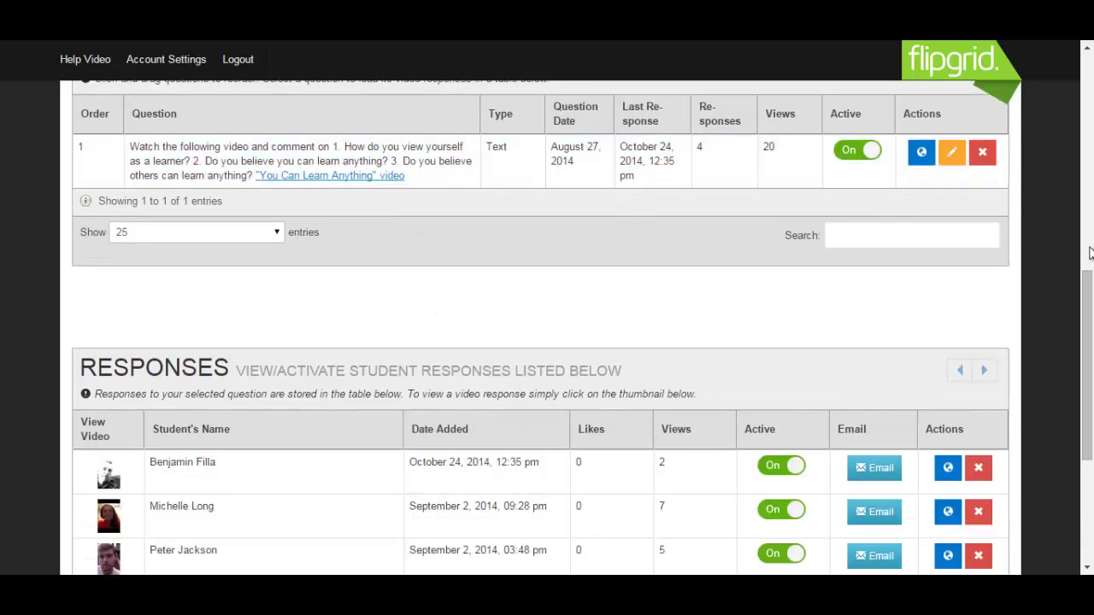
pyautogui.moveTo(1090, 285); pyautogui.dragTo(1090, 344)
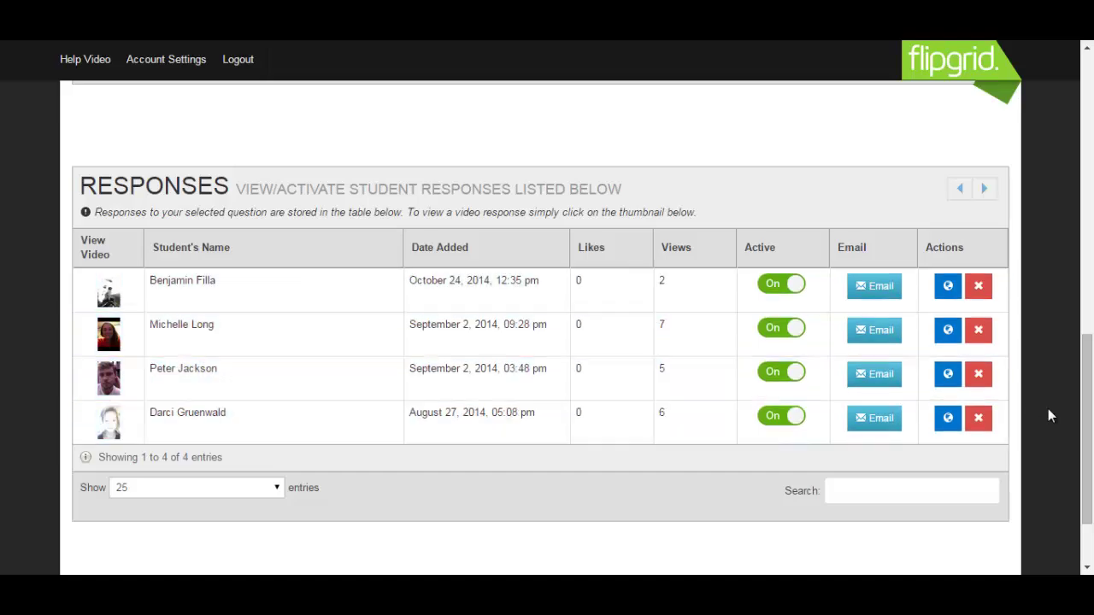
pyautogui.moveTo(1090, 428); pyautogui.dragTo(1083, 147)
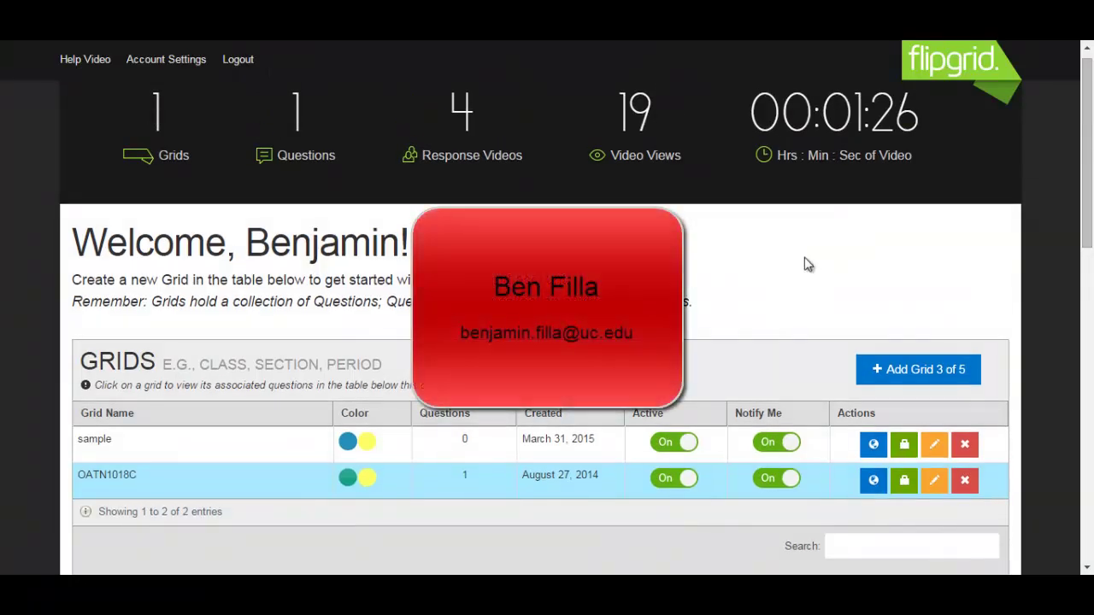